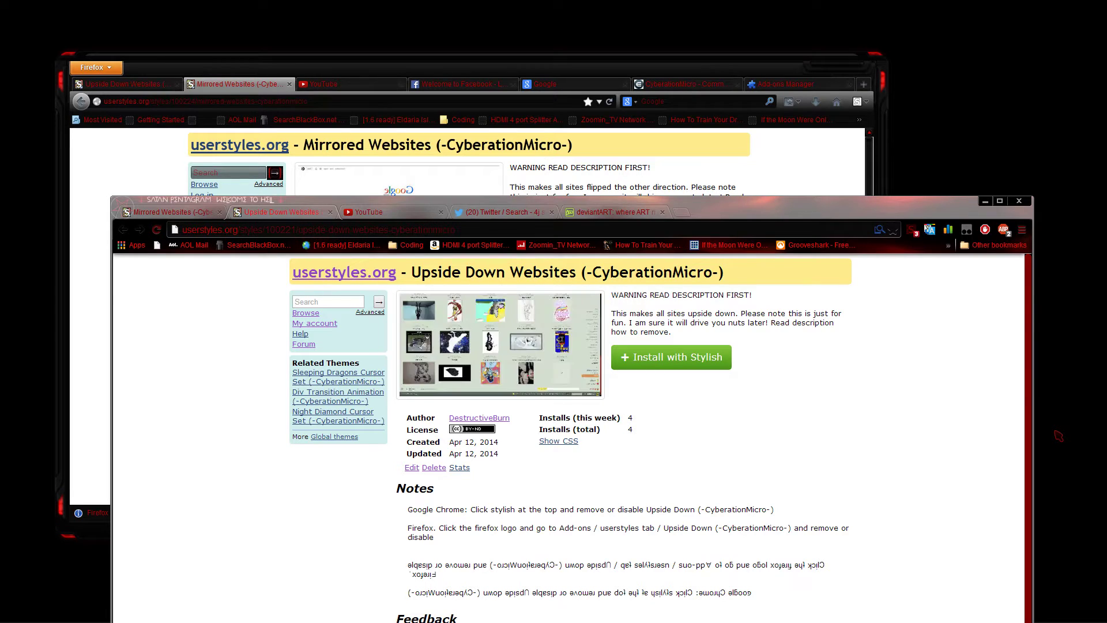
# Install the Upside Down Websites style in Chrome with Stylish.
pyautogui.click(765, 422)
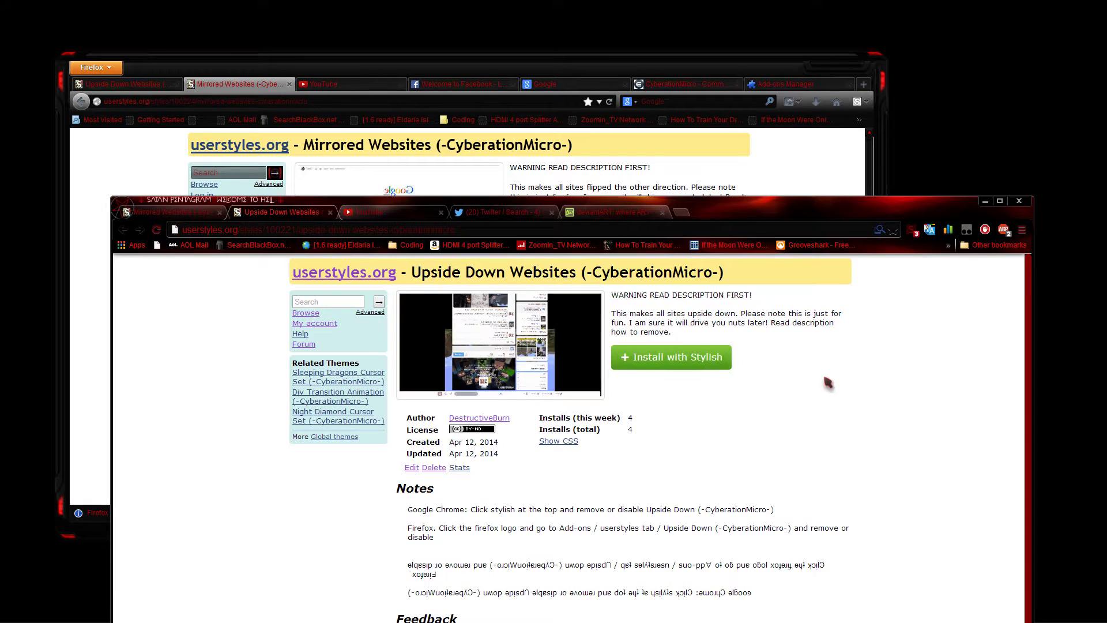
pyautogui.click(682, 364)
pyautogui.click(597, 311)
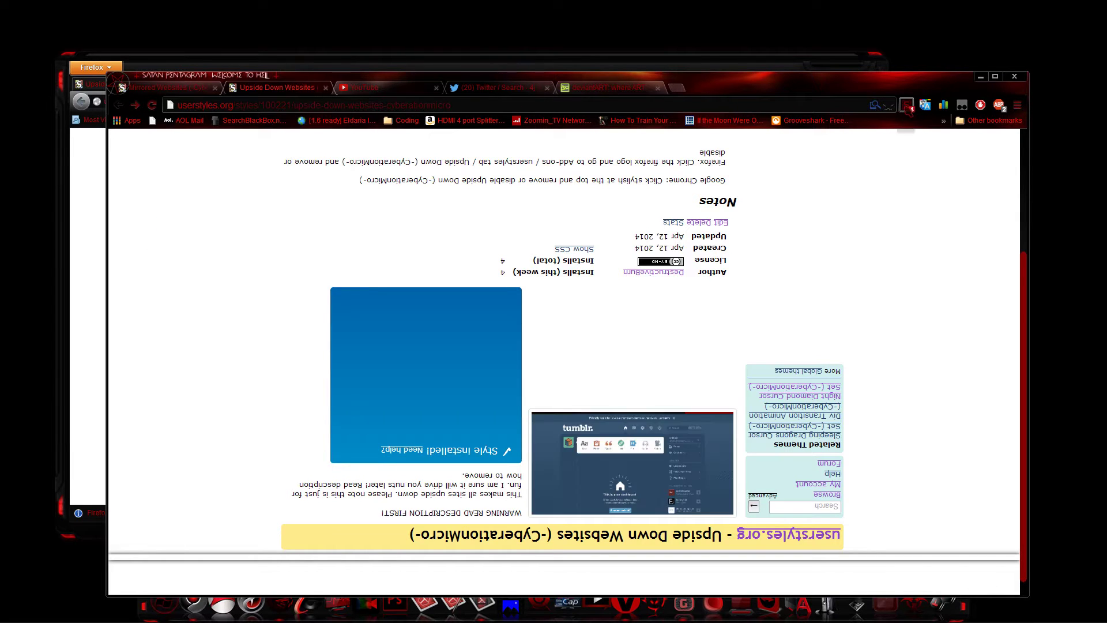
# Disable Upside Down Websites from the Stylish menu so pages render upright again.
pyautogui.click(908, 106)
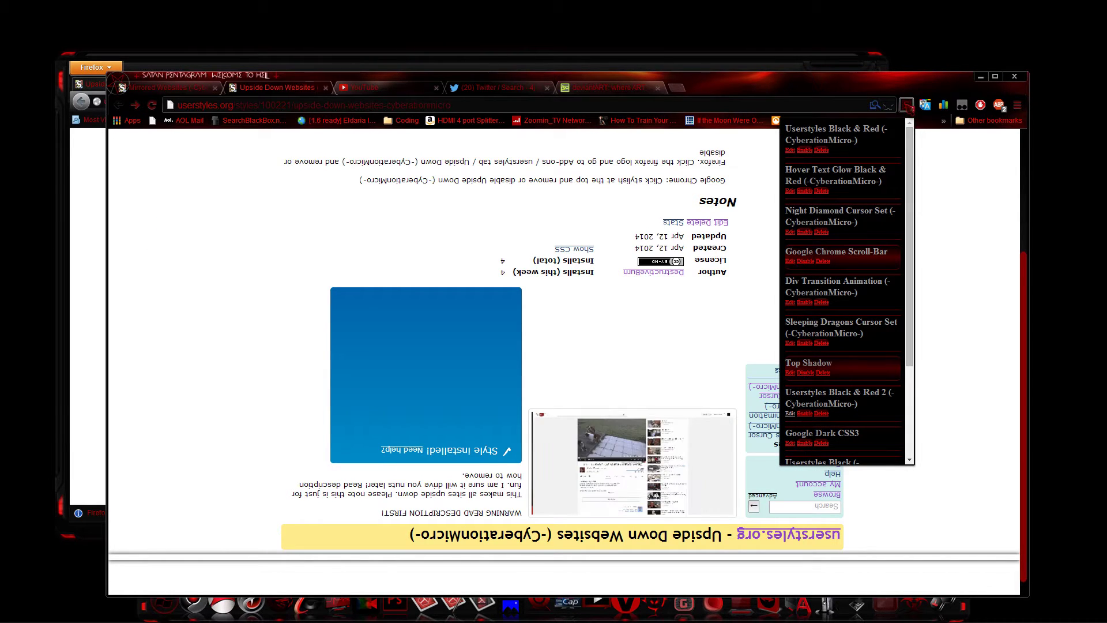
pyautogui.scroll(-3, 870, 229)
pyautogui.scroll(-1, 868, 242)
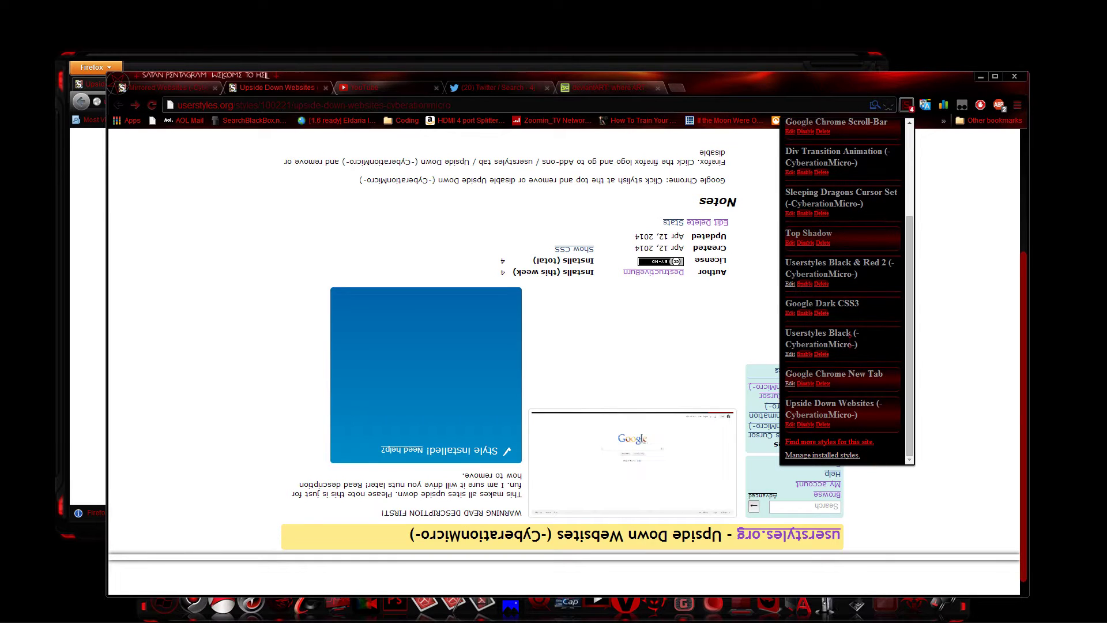
pyautogui.click(805, 425)
pyautogui.scroll(-3, 810, 438)
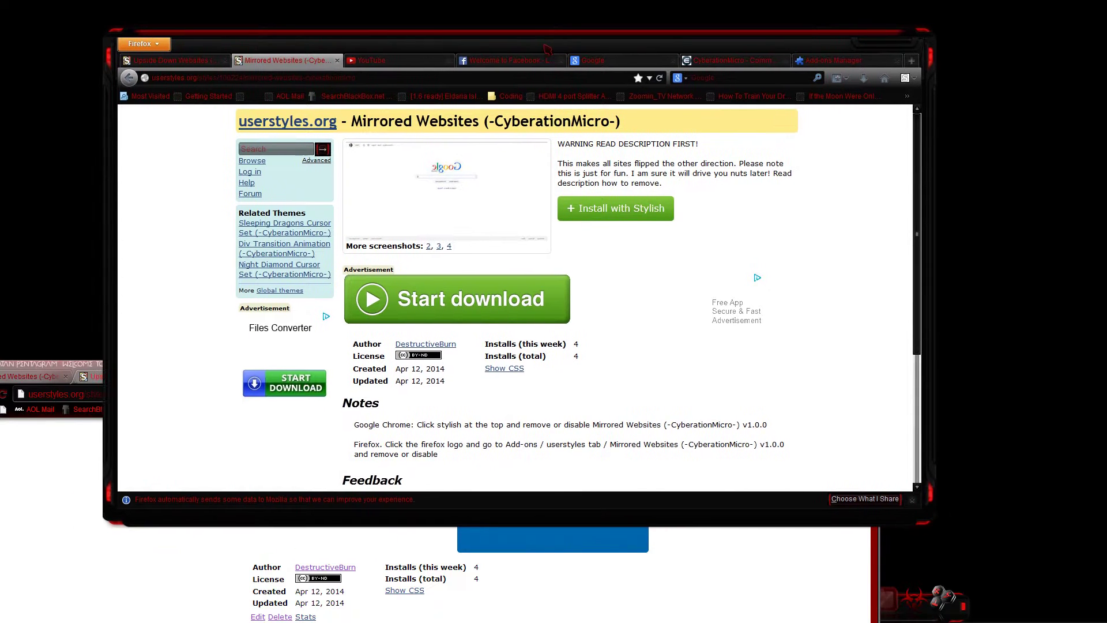
# Start installing the Mirrored Websites style in Firefox, then return to Chrome's style page.
pyautogui.click(615, 208)
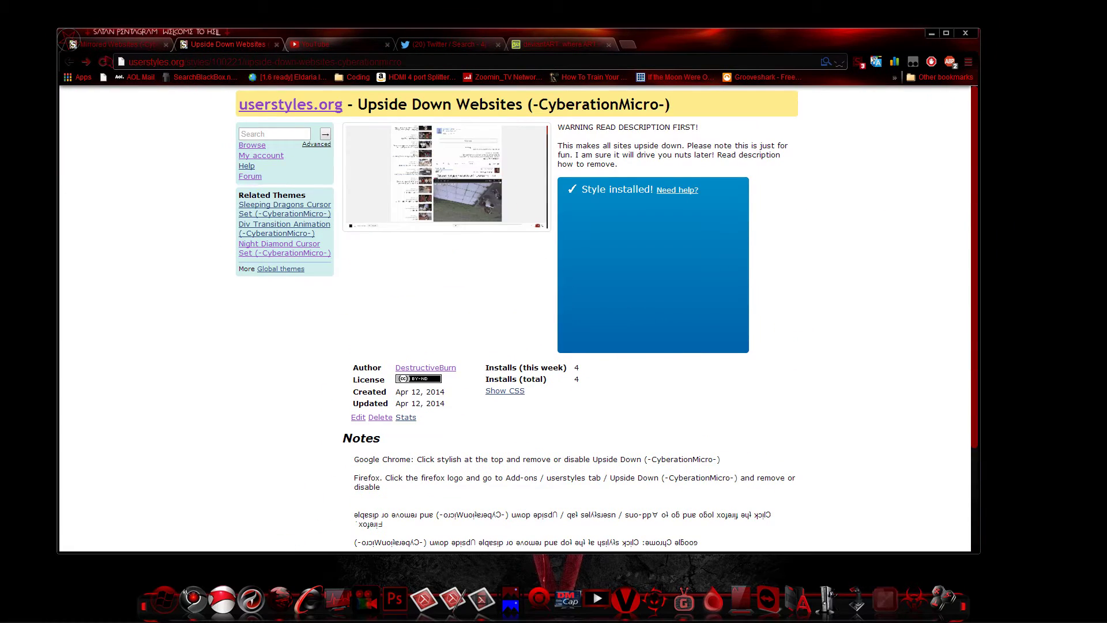
pyautogui.click(103, 62)
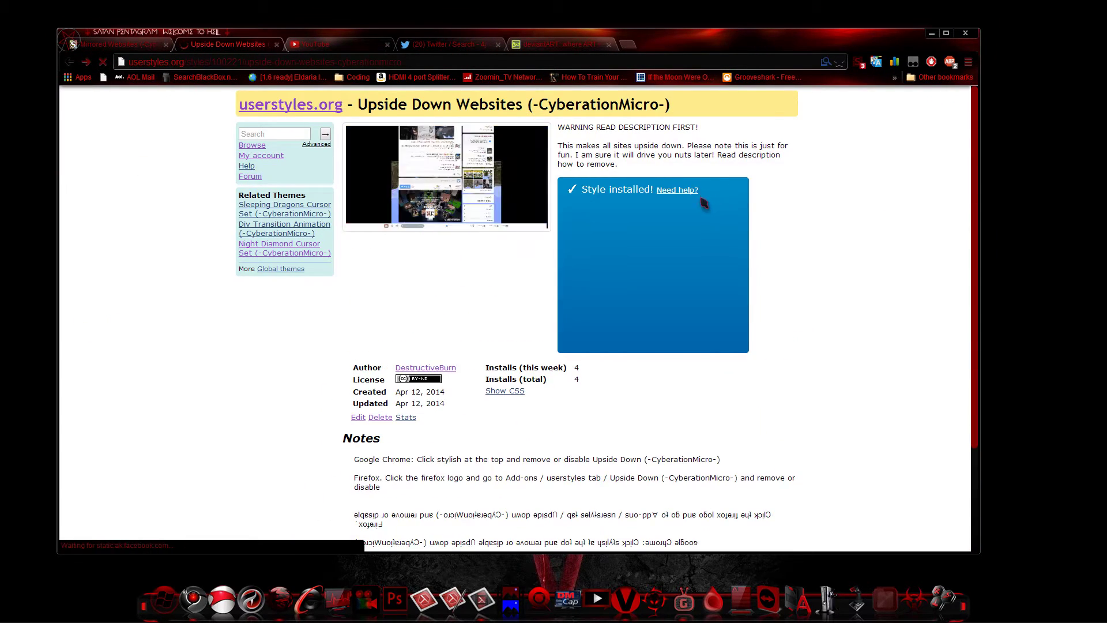
# Re-enable the Upside Down Websites style from the Stylish menu.
pyautogui.click(857, 62)
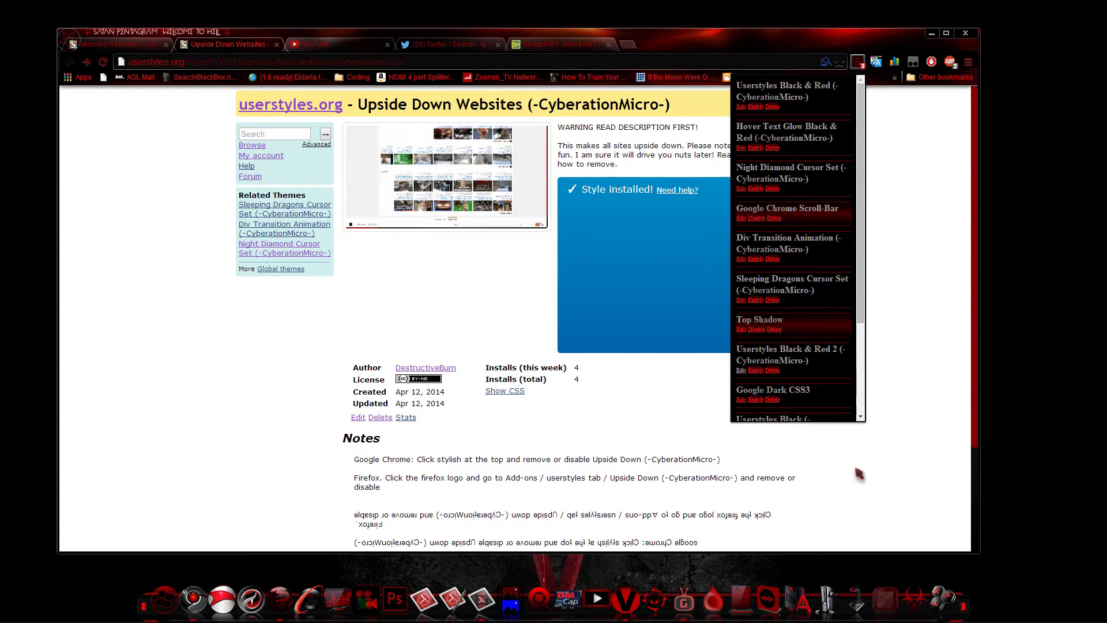
pyautogui.click(736, 410)
pyautogui.click(325, 49)
# Search YouTube for 'angry video game nerd' via the search suggestion.
pyautogui.scroll(-1, 259, 173)
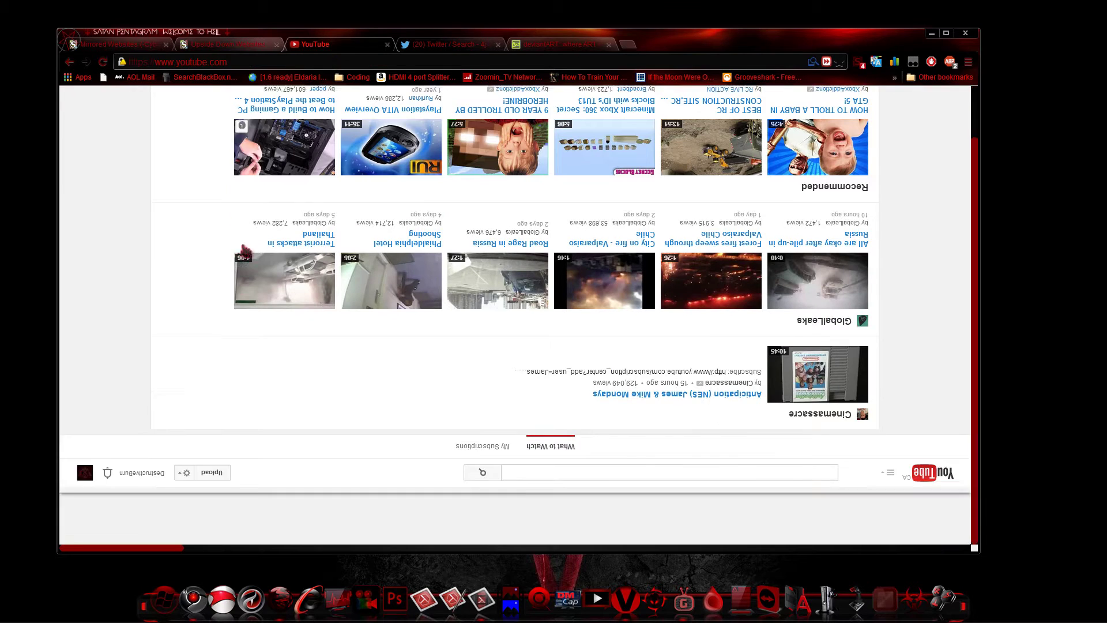
pyautogui.scroll(1, 205, 281)
pyautogui.scroll(-1, 205, 281)
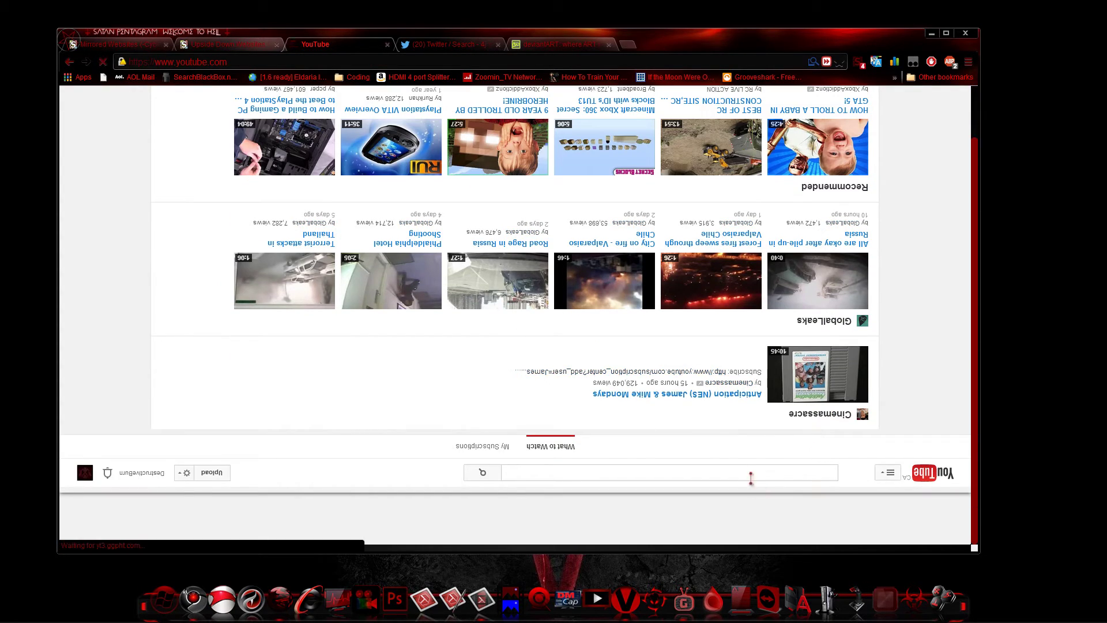
pyautogui.click(745, 473)
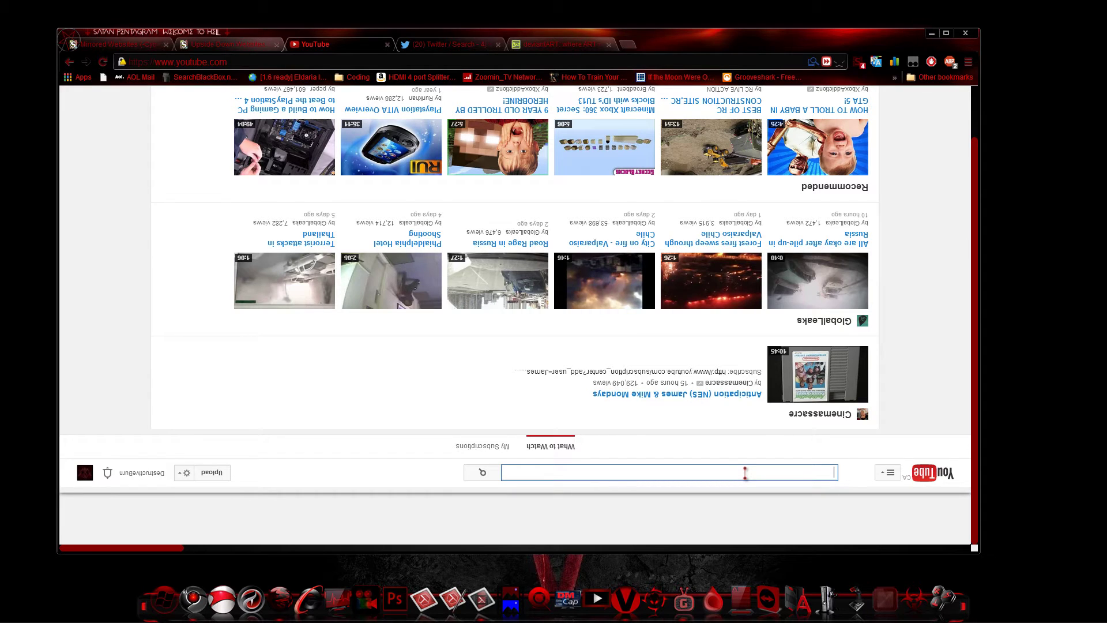
pyautogui.write('angery')
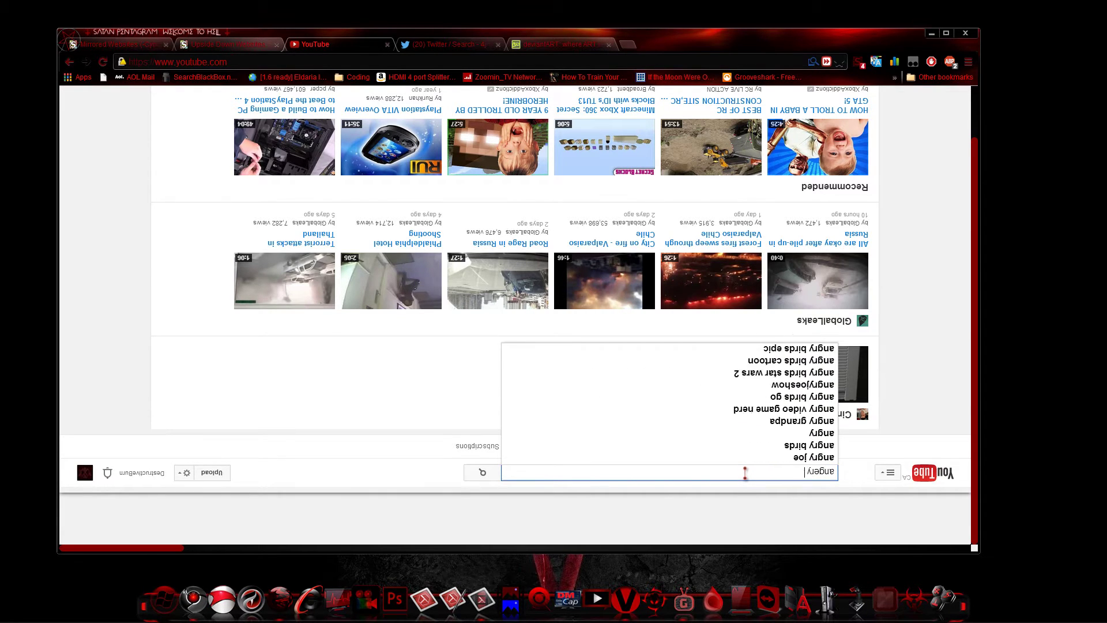
pyautogui.write(' video')
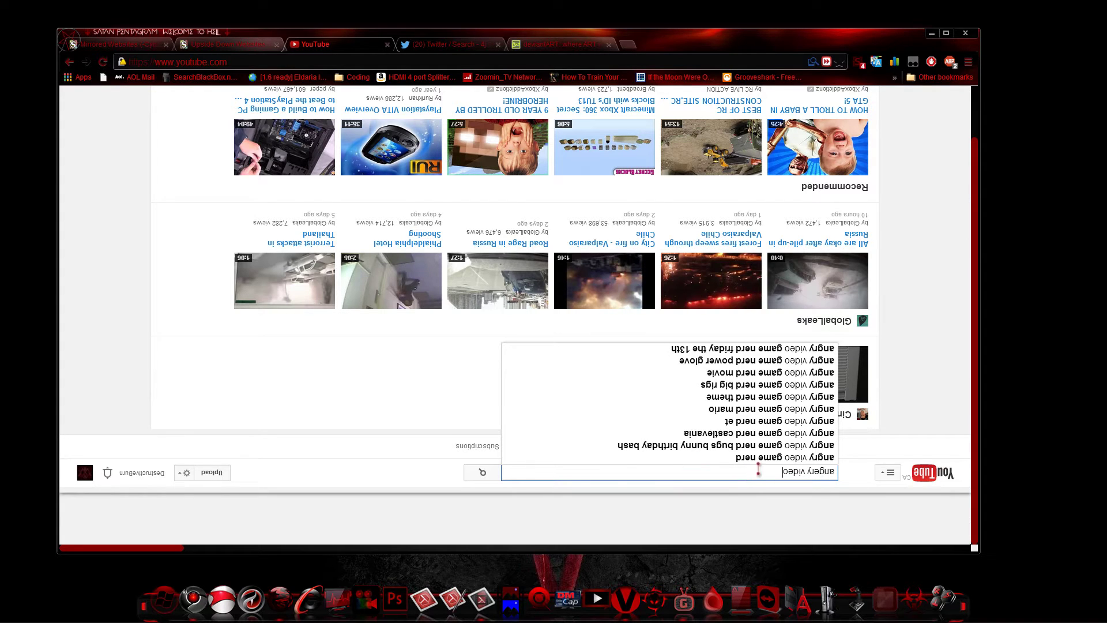
pyautogui.click(784, 461)
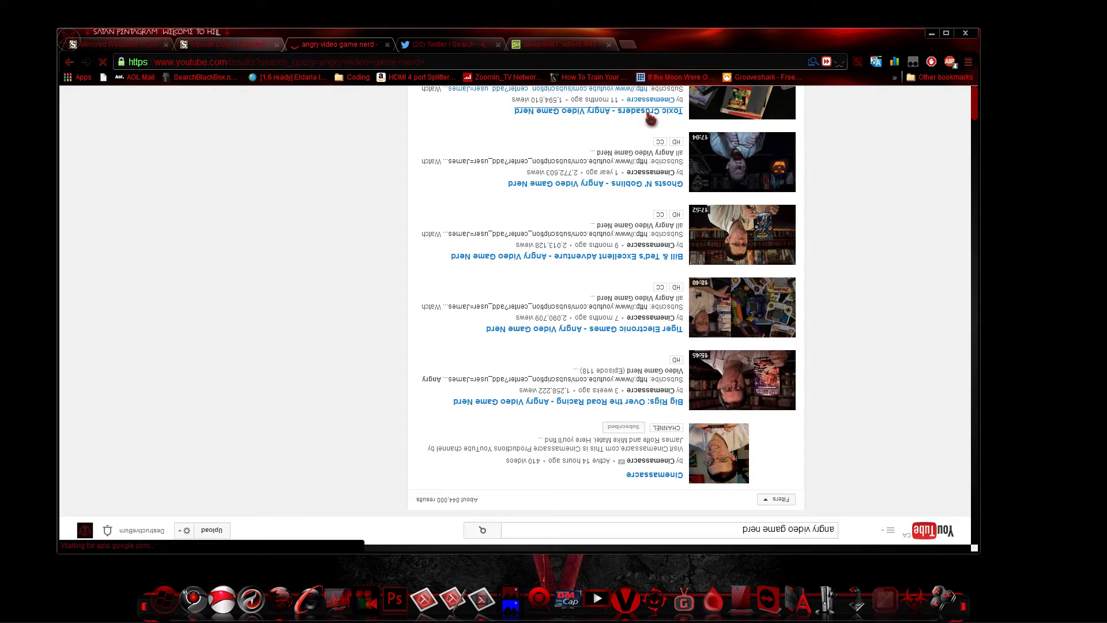
# Play the Toxic Crusaders - Angry Video Game Nerd video muted, then close its tab.
pyautogui.click(655, 119)
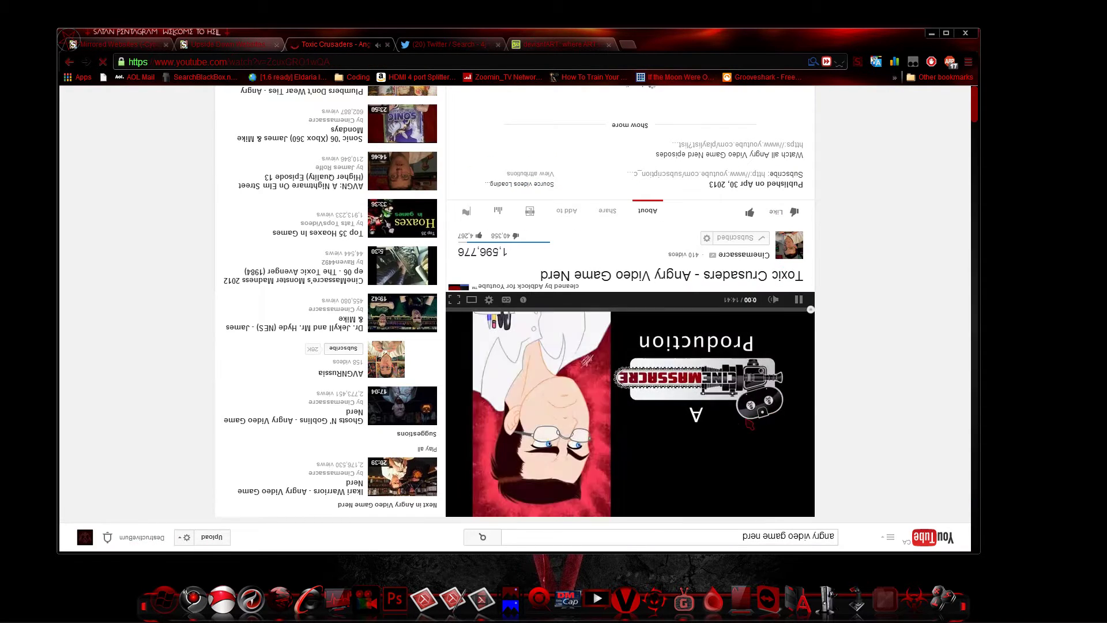
pyautogui.press('m')
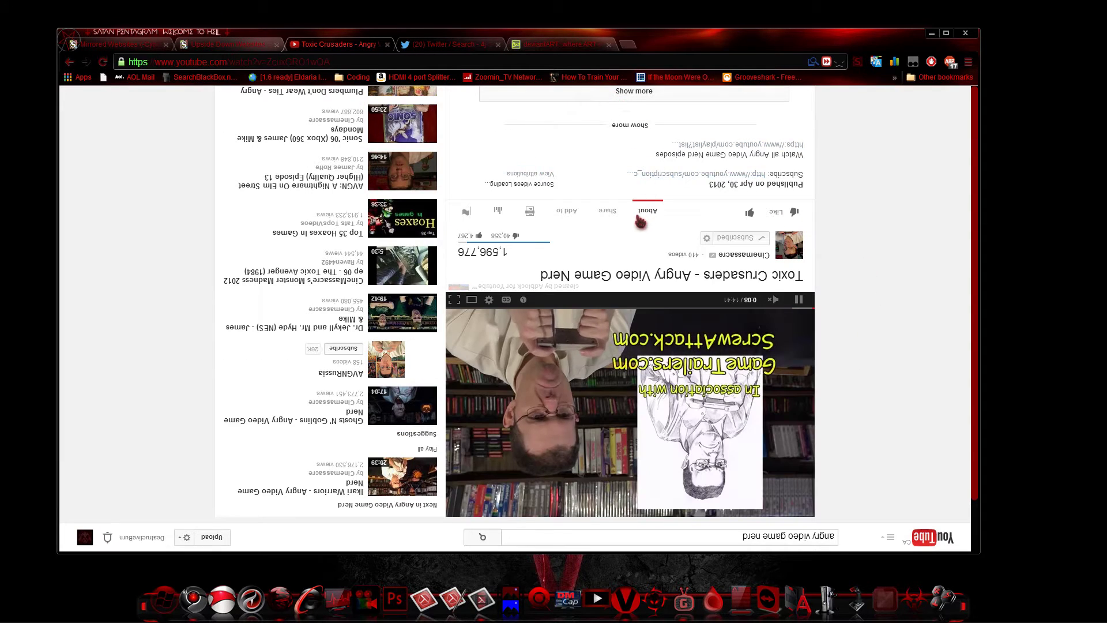
pyautogui.scroll(1, 364, 362)
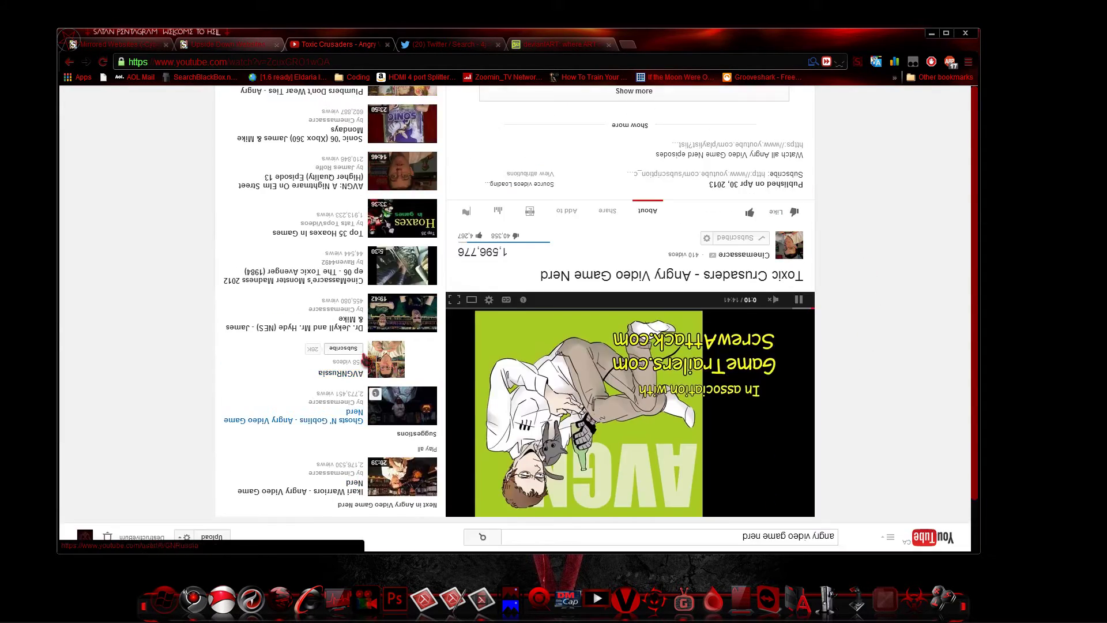
pyautogui.scroll(-1, 349, 394)
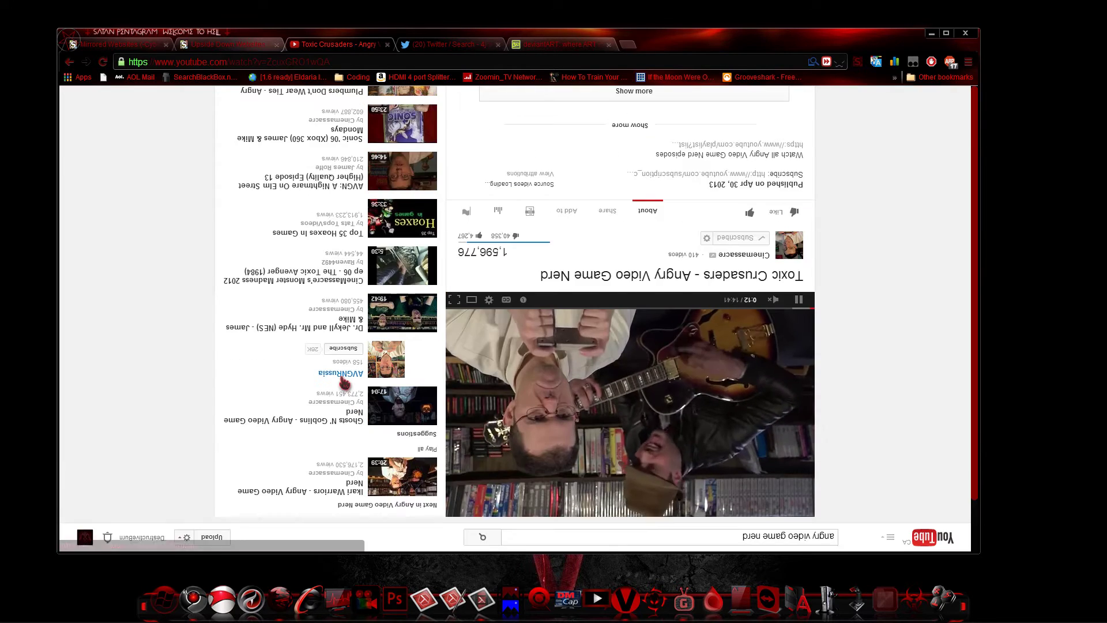
pyautogui.scroll(3, 349, 394)
pyautogui.scroll(-3, 349, 394)
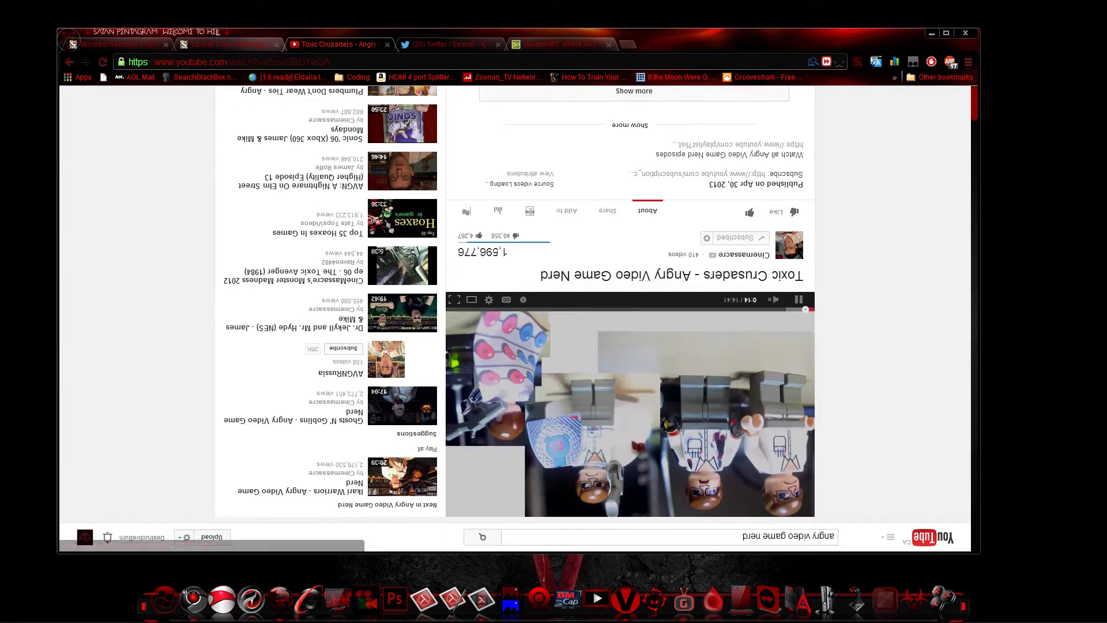
pyautogui.click(387, 44)
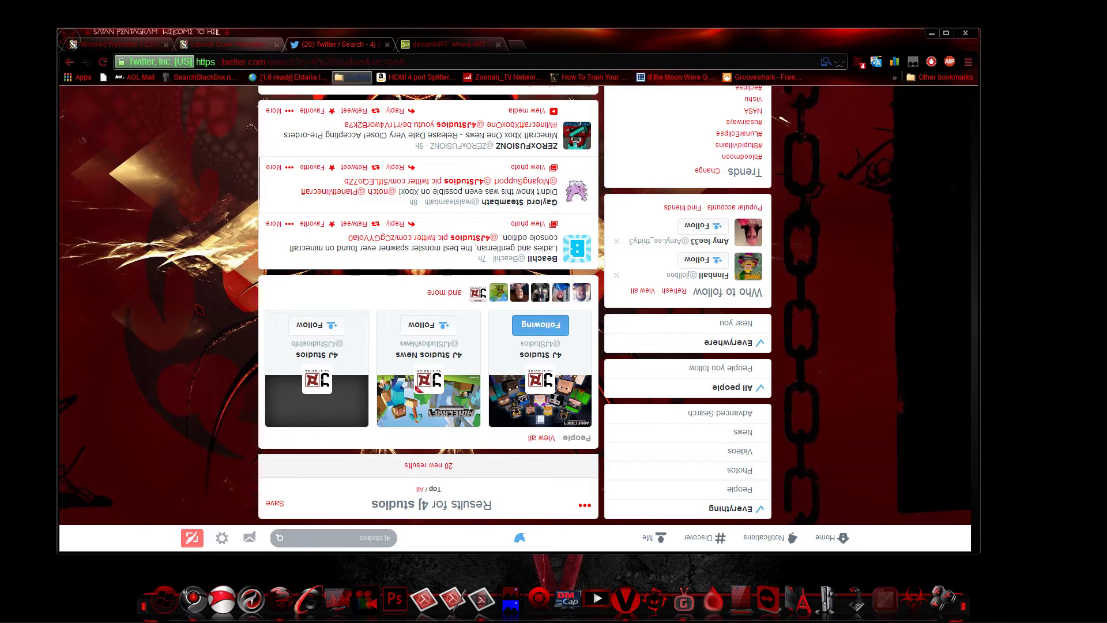
# Close the Twitter tab and scroll through the flipped deviantART page.
pyautogui.click(388, 45)
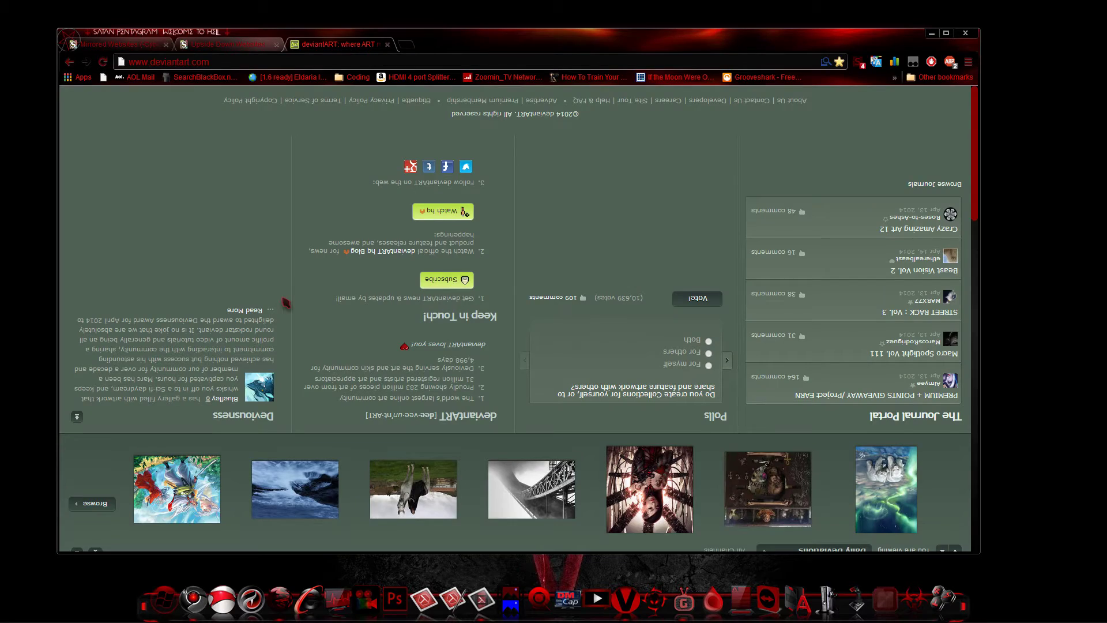
pyautogui.scroll(-10, 285, 302)
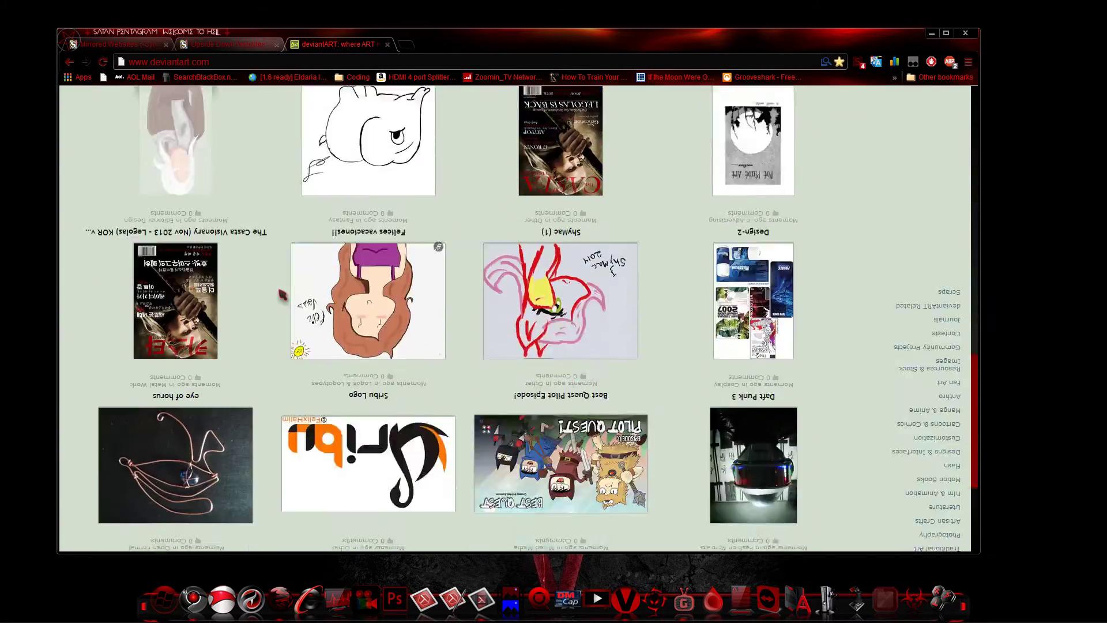
pyautogui.scroll(-4, 283, 295)
pyautogui.scroll(10, 283, 294)
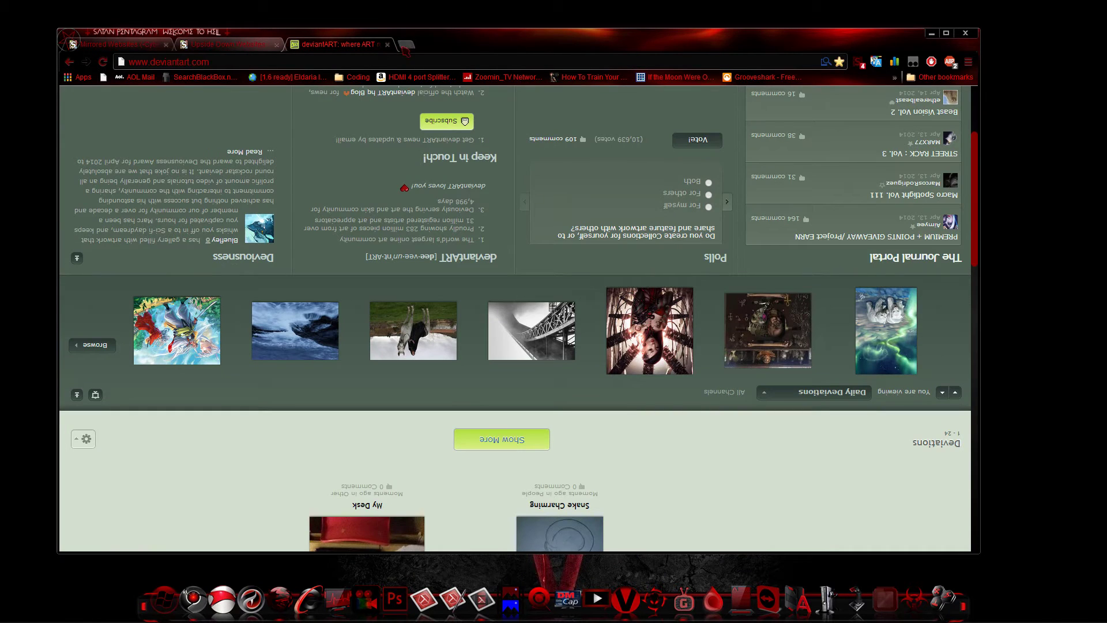
# Open facebook.com in a new tab.
pyautogui.click(406, 45)
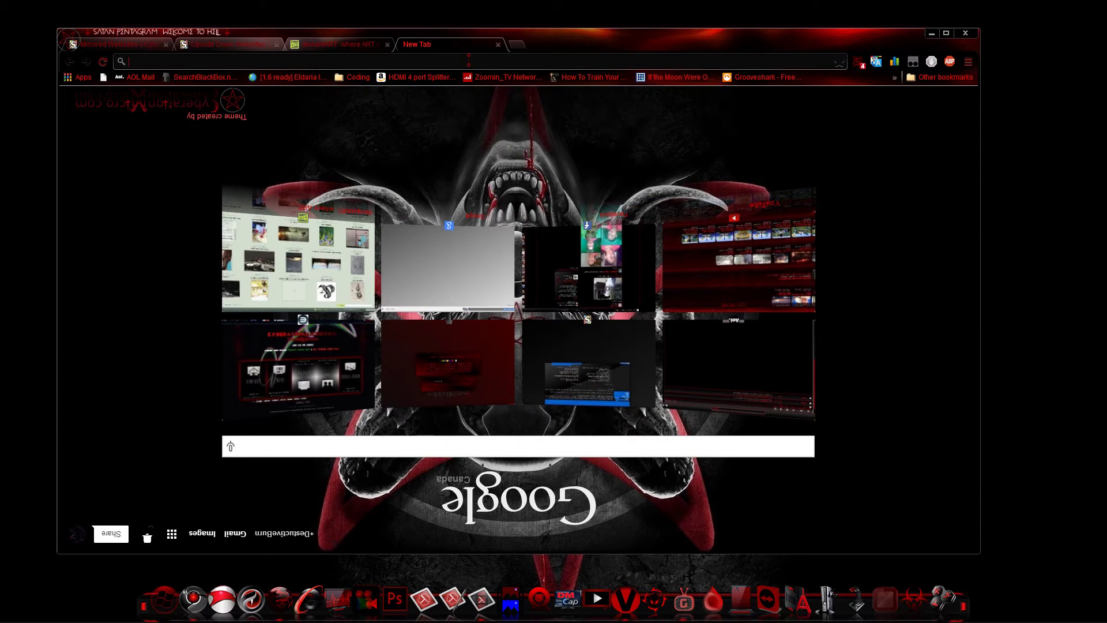
pyautogui.write('facebook')
pyautogui.press('Return')
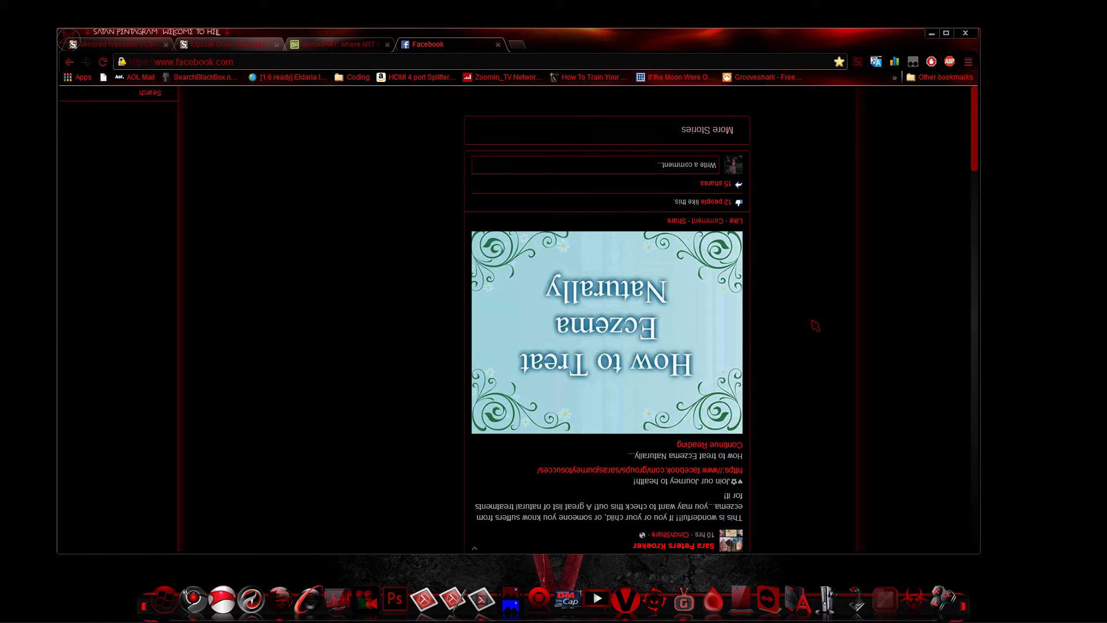
# Disable the Facebook Dark Black & Red style and scroll through the light, upside-down feed.
pyautogui.click(857, 61)
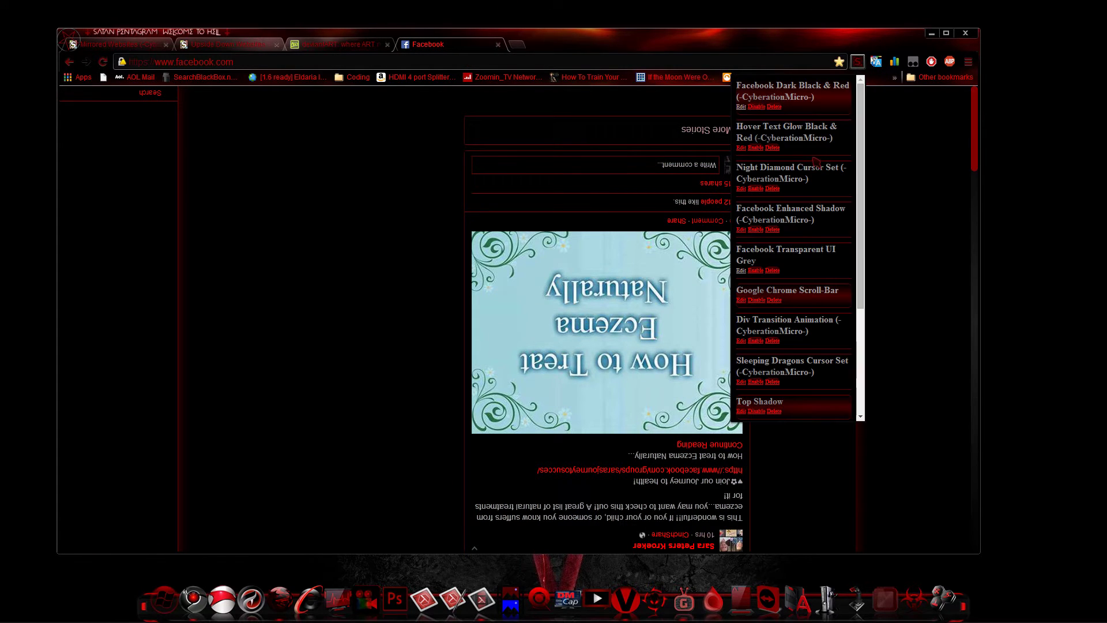
pyautogui.click(756, 107)
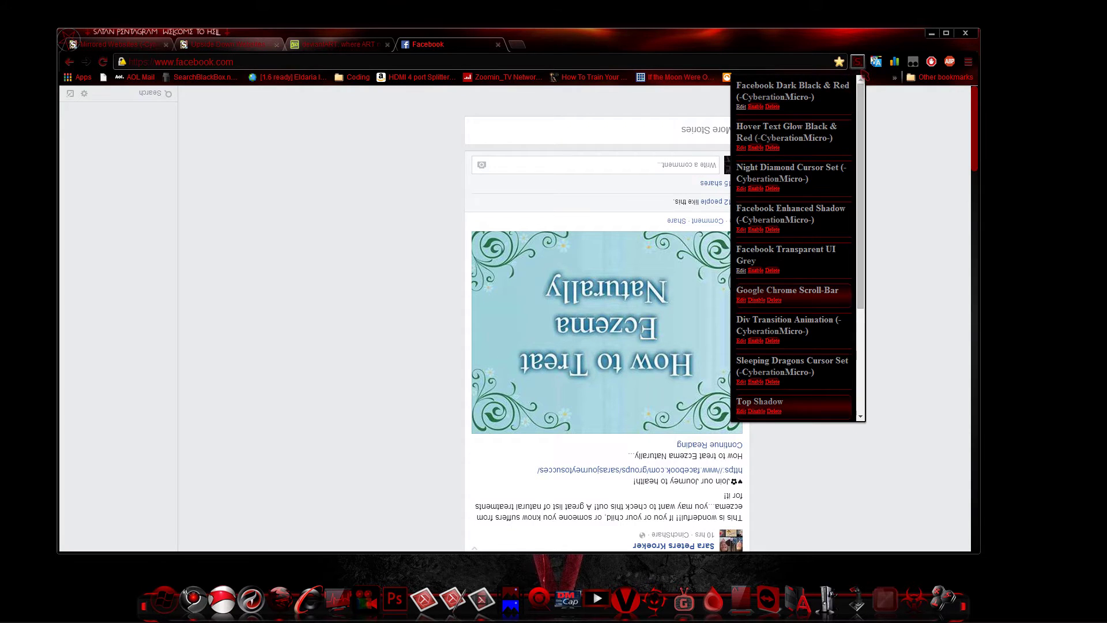
pyautogui.click(902, 234)
pyautogui.scroll(-10, 888, 274)
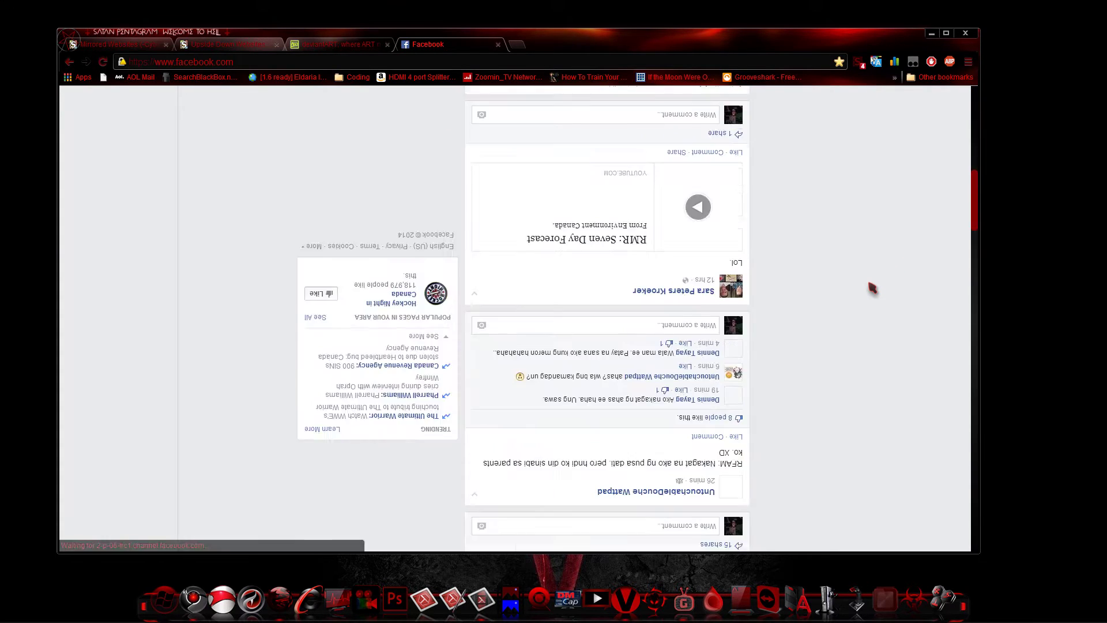
pyautogui.scroll(-10, 871, 288)
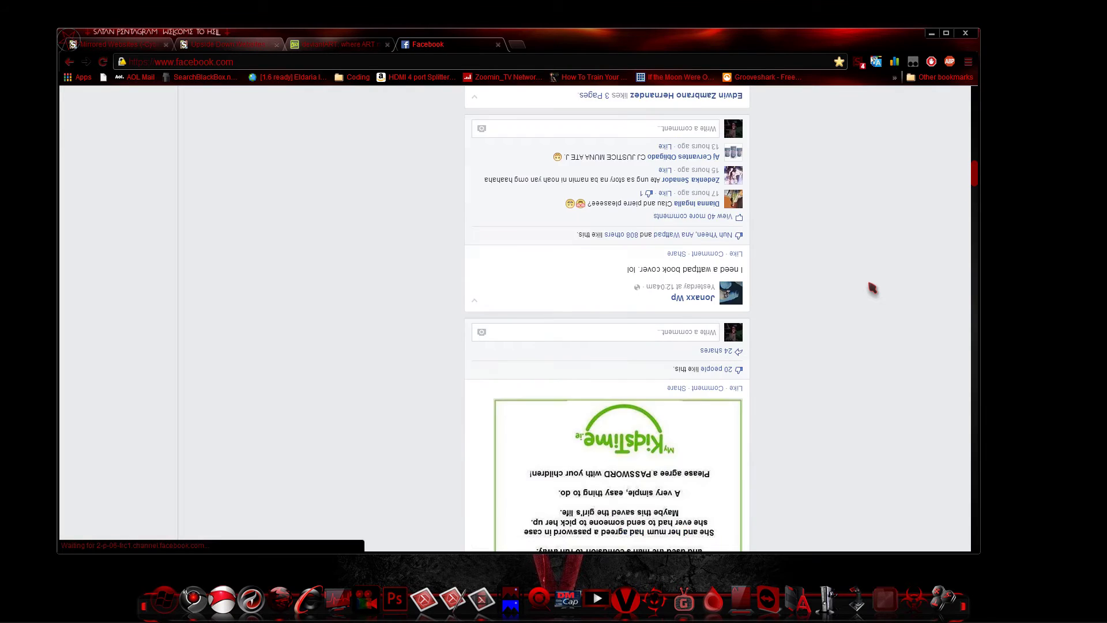
pyautogui.scroll(-10, 872, 288)
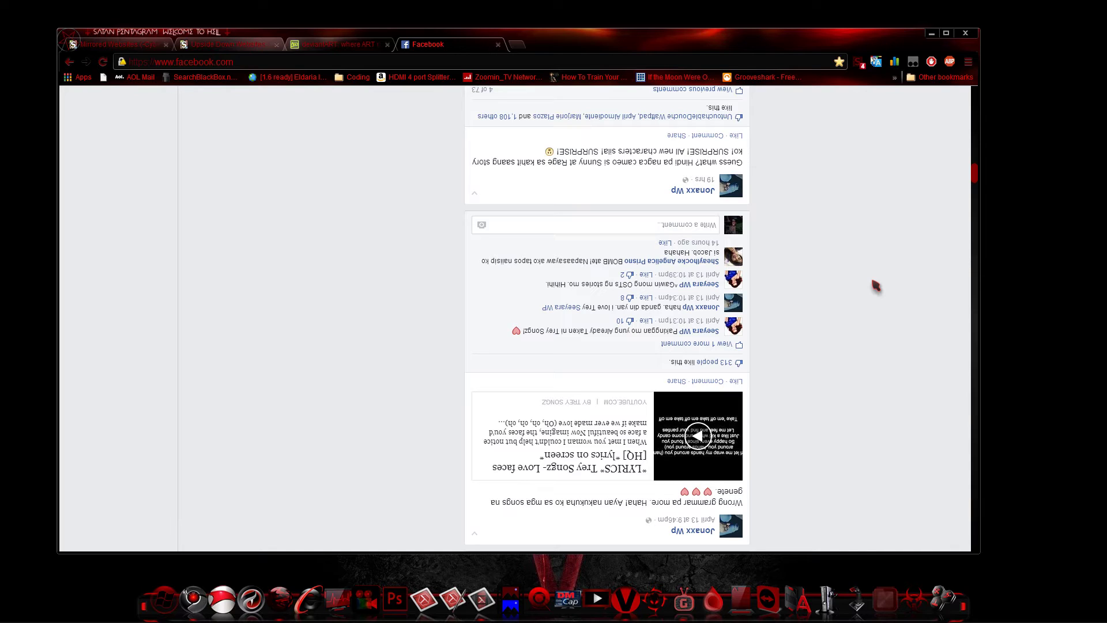
pyautogui.scroll(-15, 875, 286)
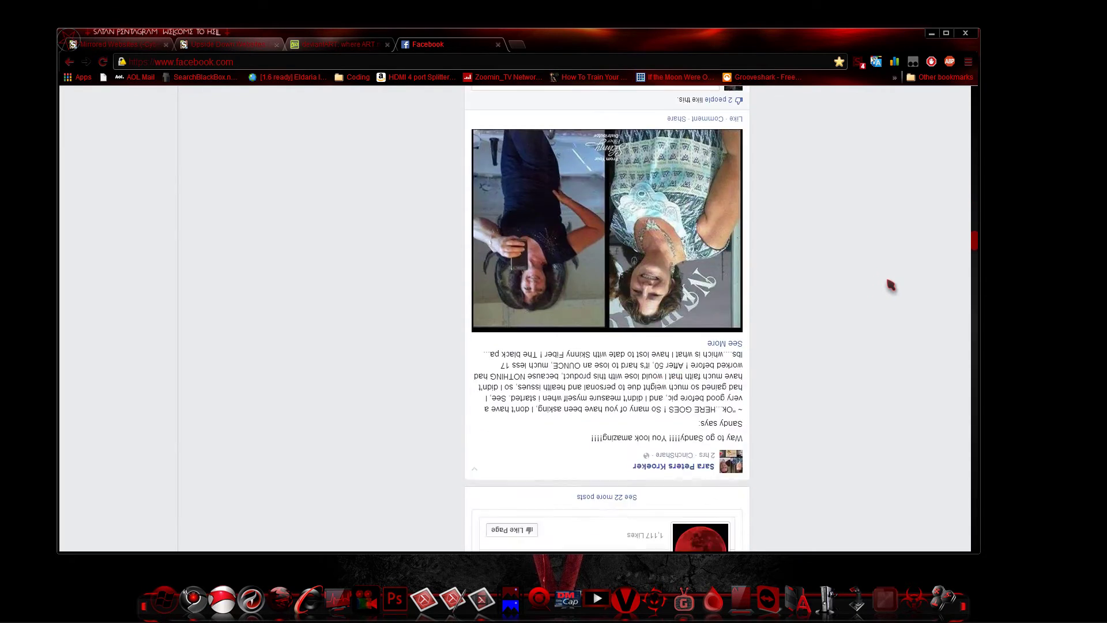
pyautogui.scroll(-15, 888, 282)
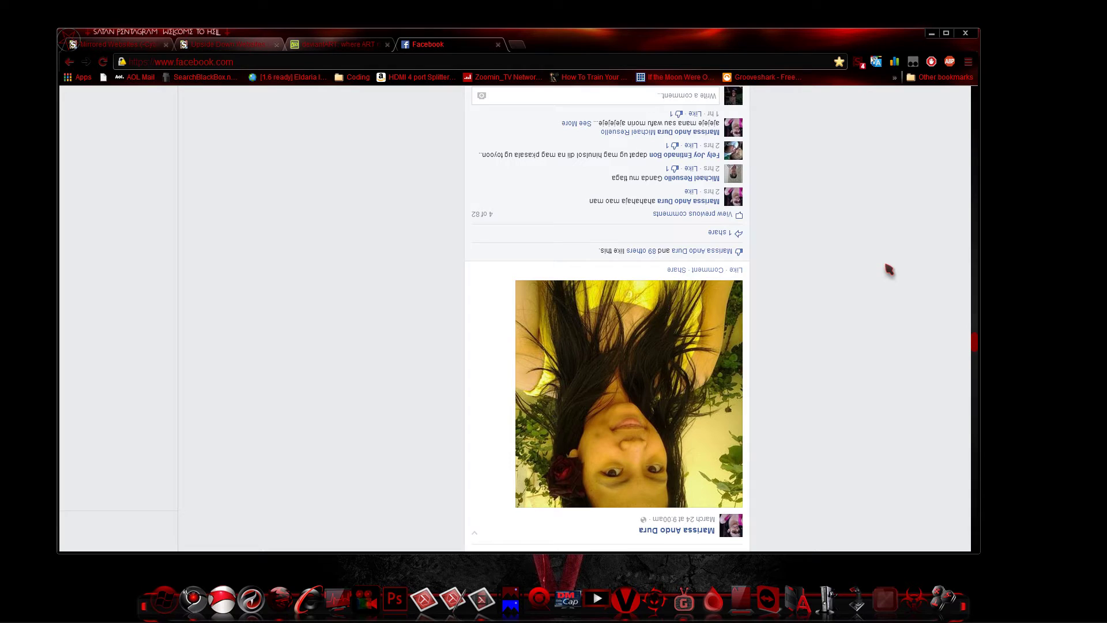
pyautogui.scroll(-20, 890, 270)
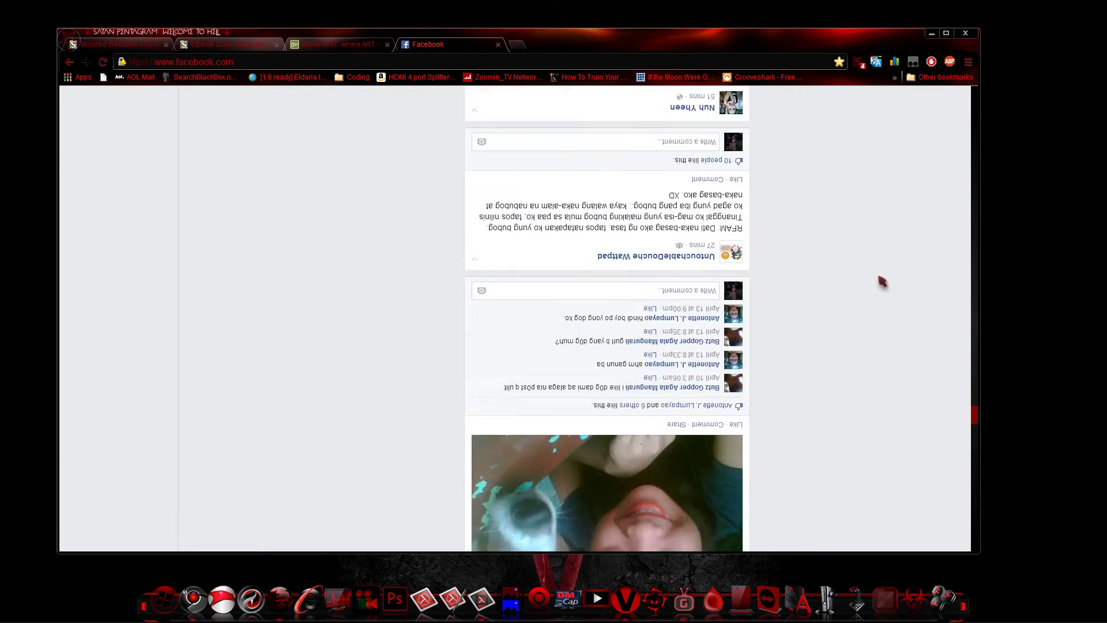
pyautogui.scroll(-10, 881, 282)
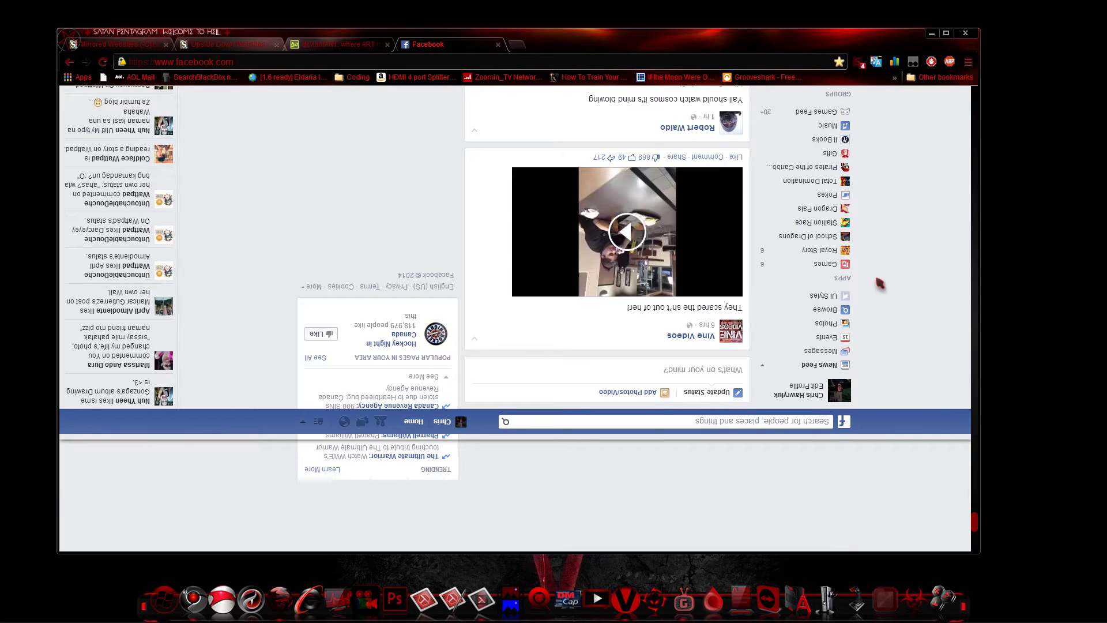
pyautogui.scroll(-1, 879, 288)
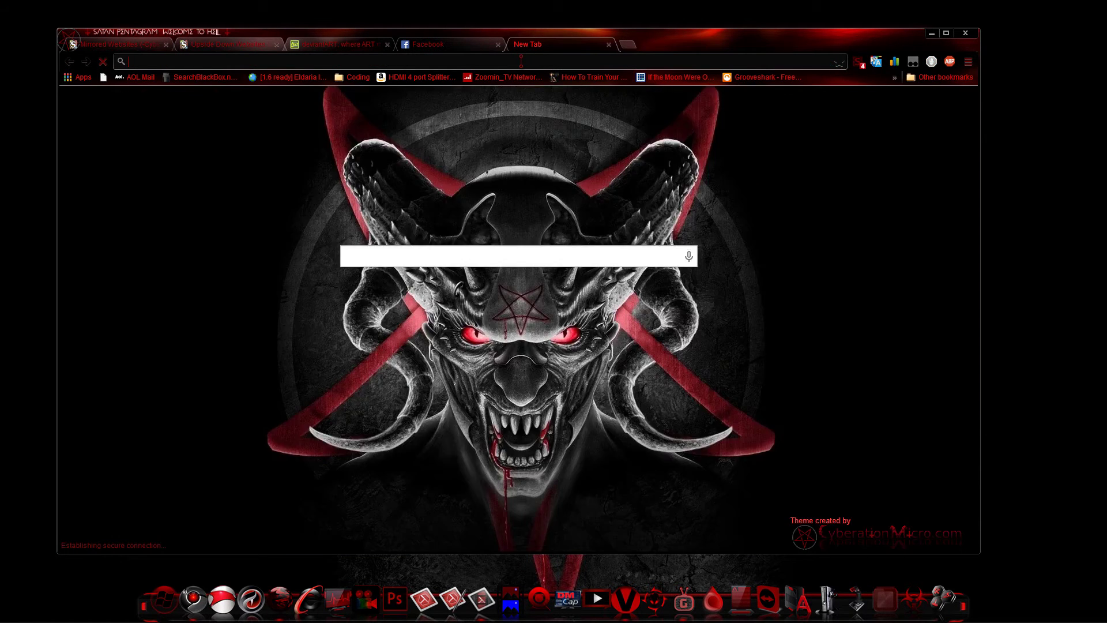
# Load Google and search for 'hello', scrolling the upside-down results.
pyautogui.write('goo')
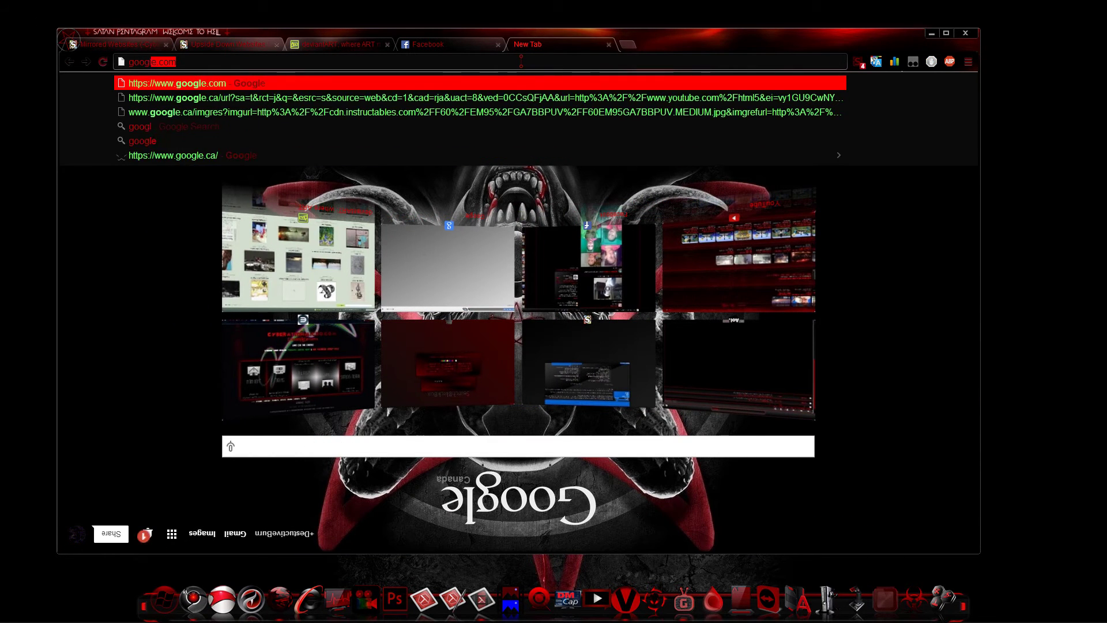
pyautogui.write('gl')
pyautogui.press('Return')
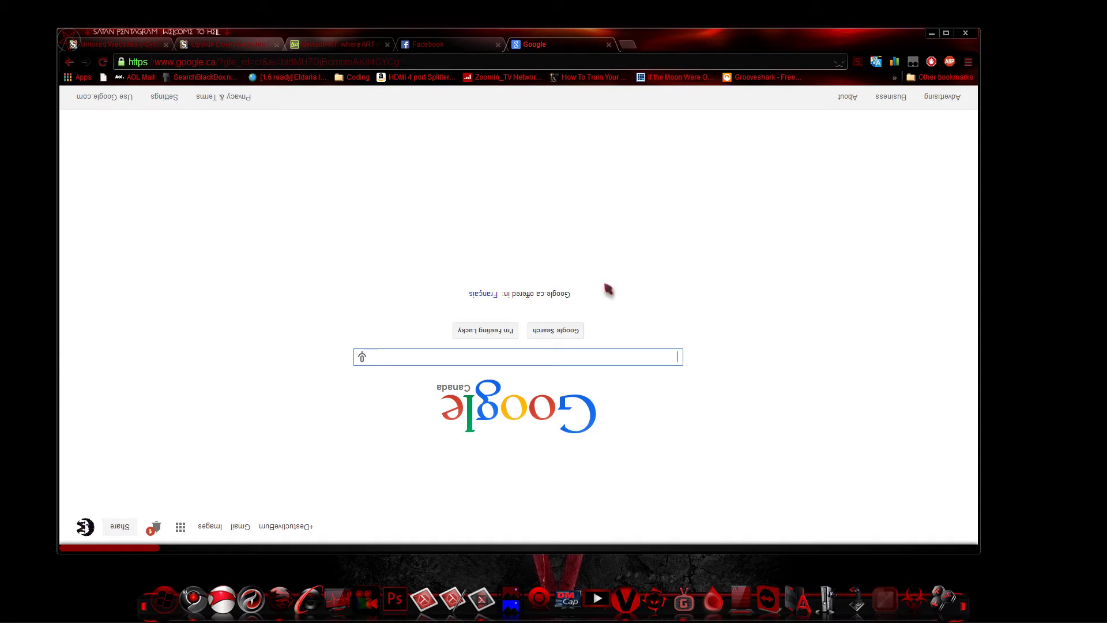
pyautogui.write('he')
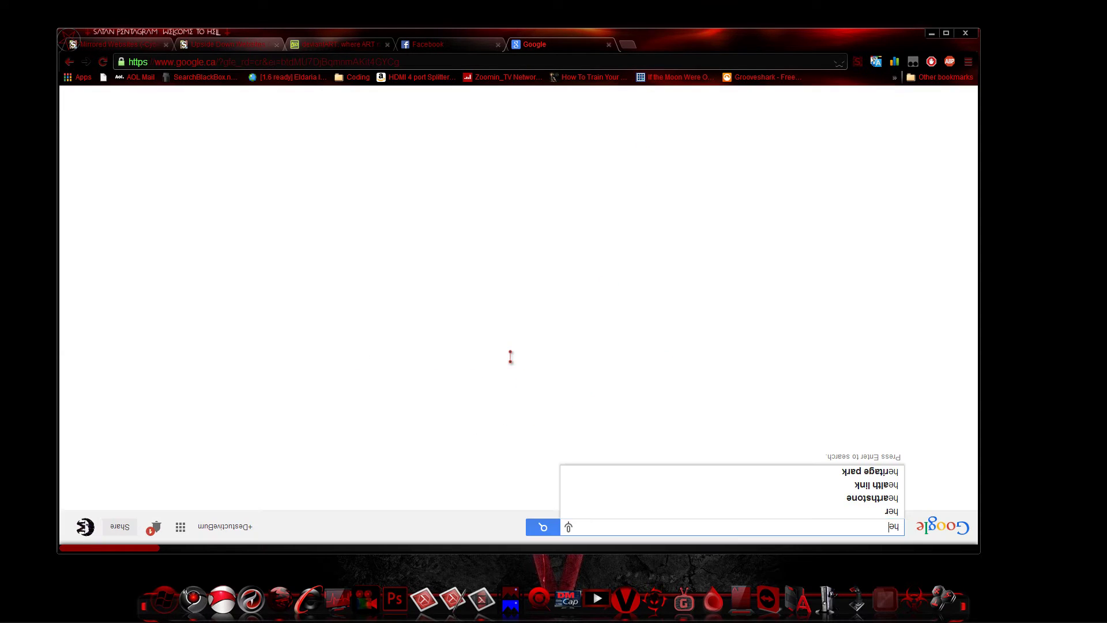
pyautogui.write('llo')
pyautogui.press('Return')
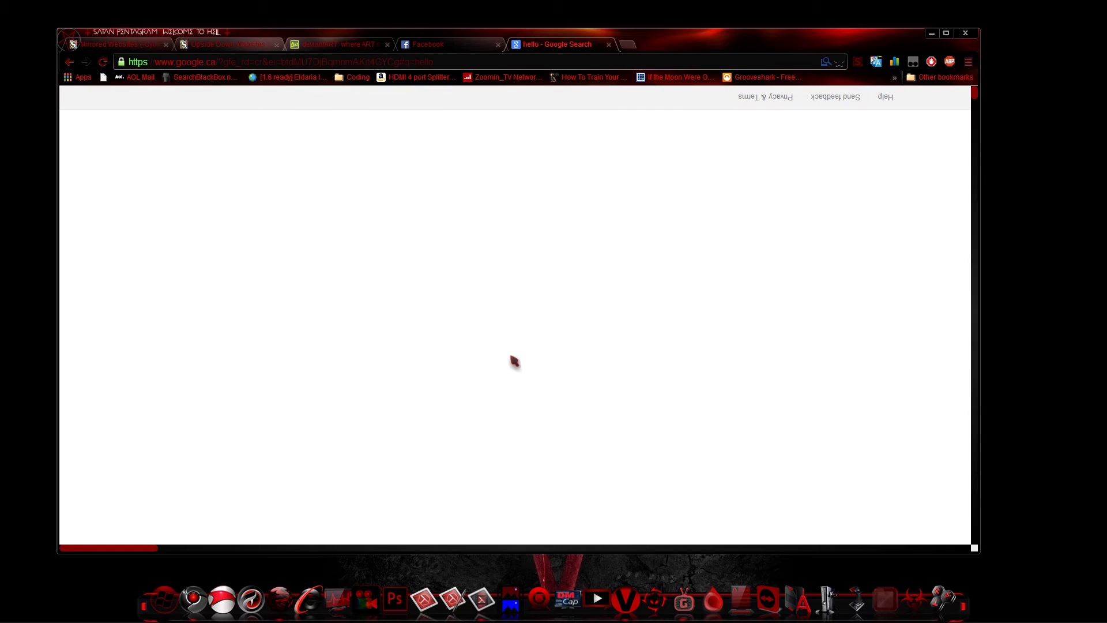
pyautogui.scroll(-3, 534, 326)
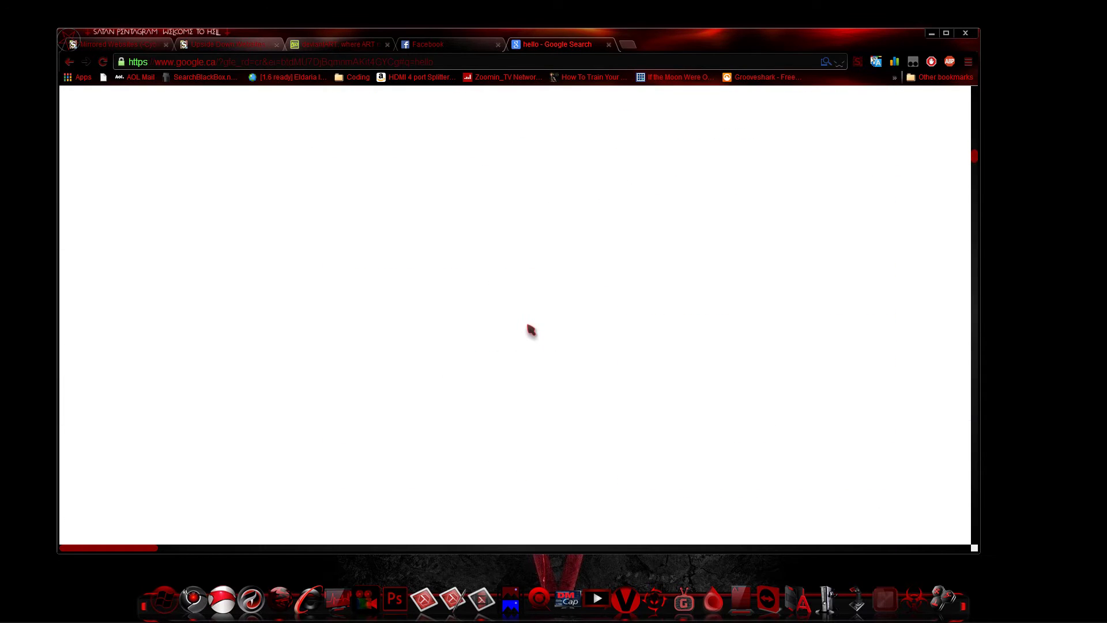
pyautogui.scroll(-5, 531, 330)
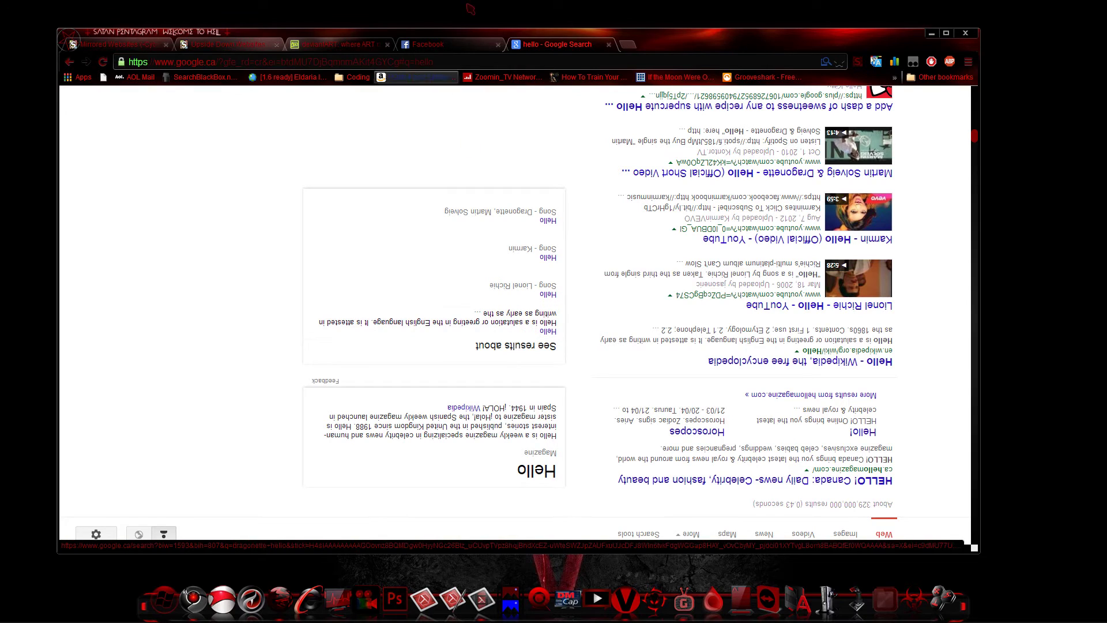
pyautogui.click(858, 62)
# Disable Upside Down Websites so the hello results read normally, then bring Firefox forward.
pyautogui.scroll(-2, 798, 264)
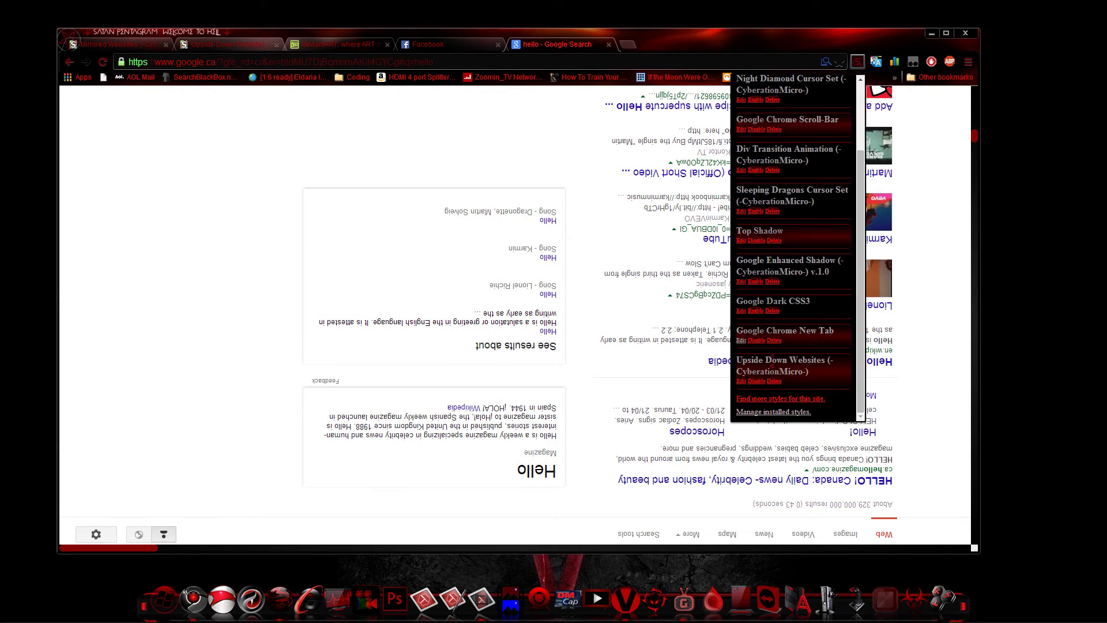
pyautogui.click(756, 382)
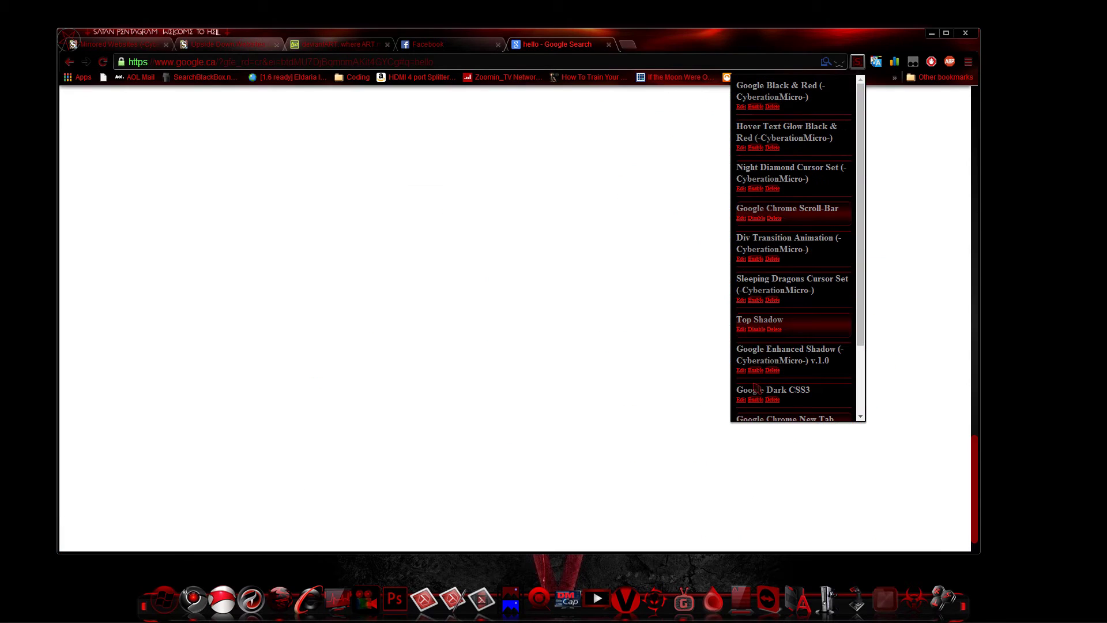
pyautogui.click(652, 264)
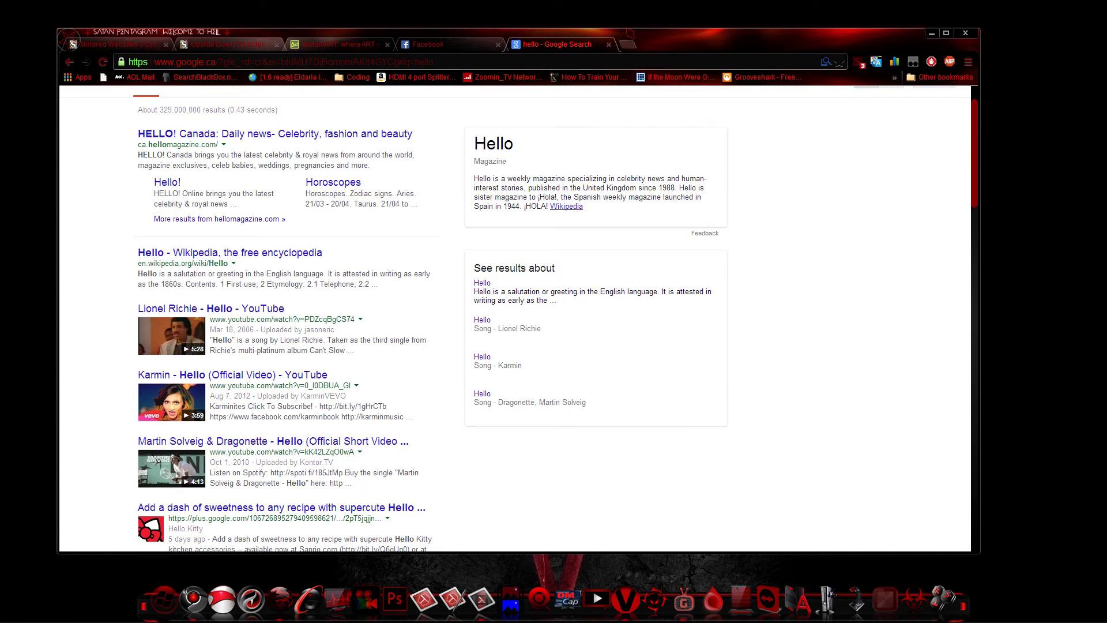
pyautogui.moveTo(675, 48); pyautogui.dragTo(721, 465)
pyautogui.click(544, 304)
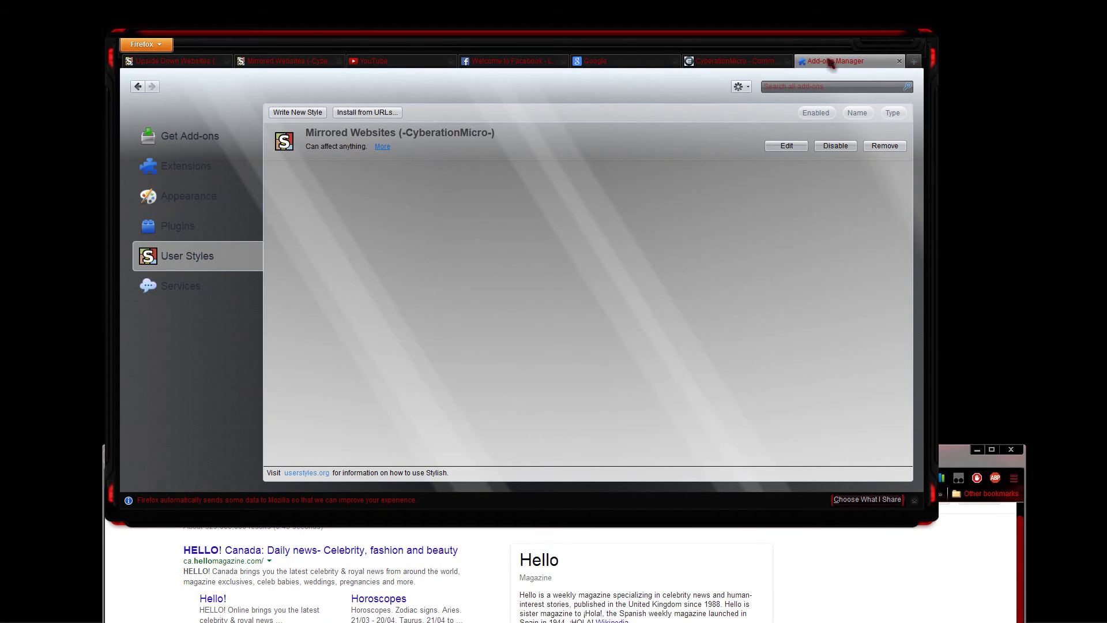
# Open Google in a new Firefox tab, search for 'hello', then raise Chrome again.
pyautogui.click(914, 61)
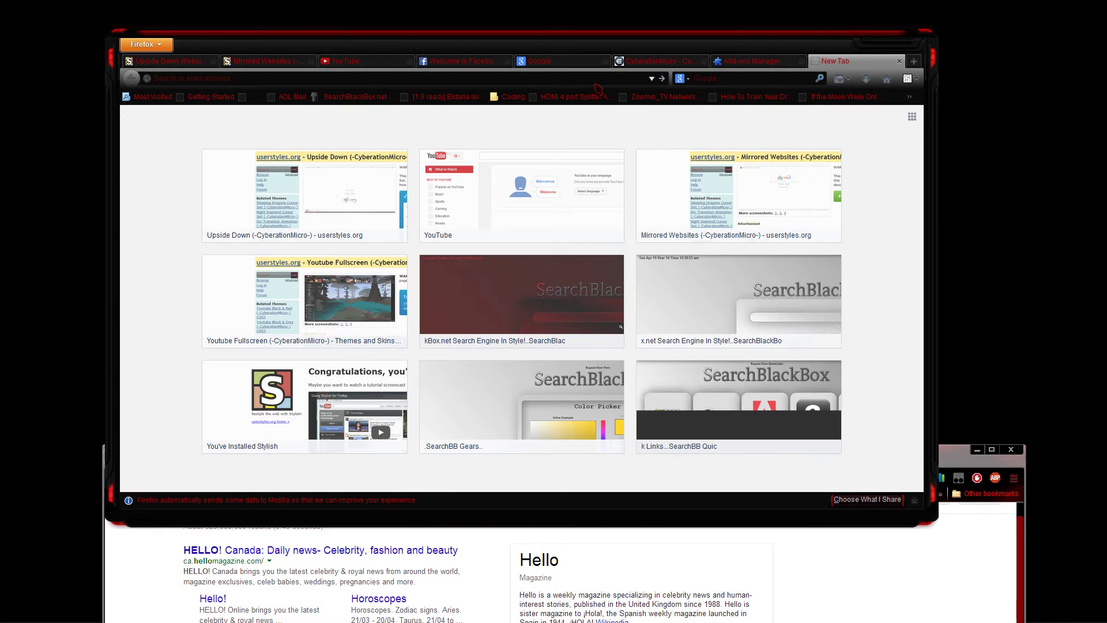
pyautogui.write('google.com')
pyautogui.press('Return')
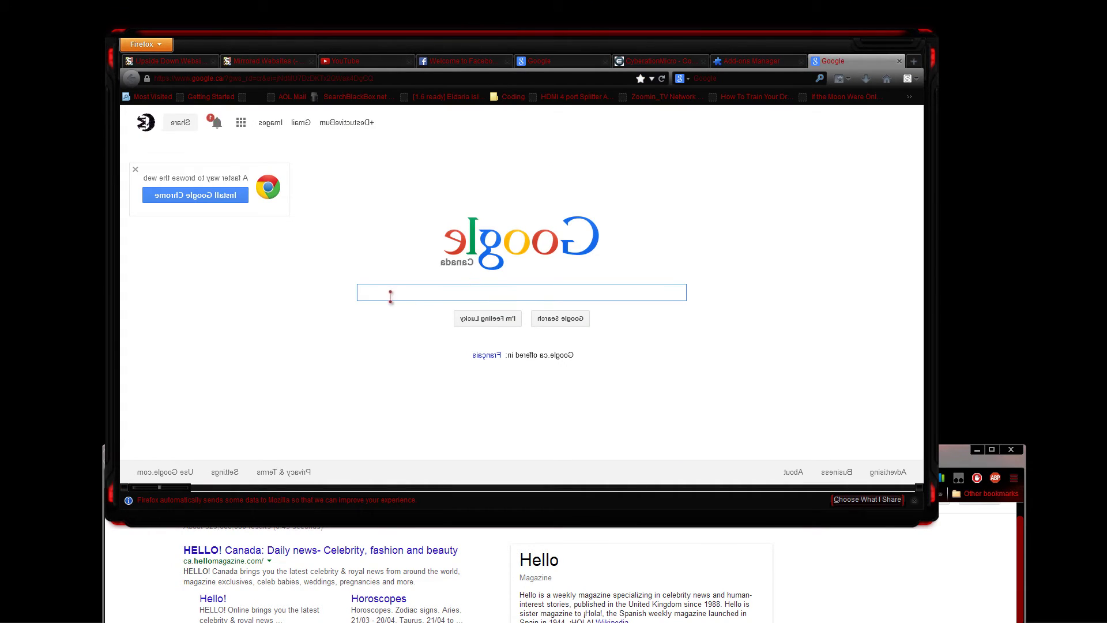
pyautogui.write('hello')
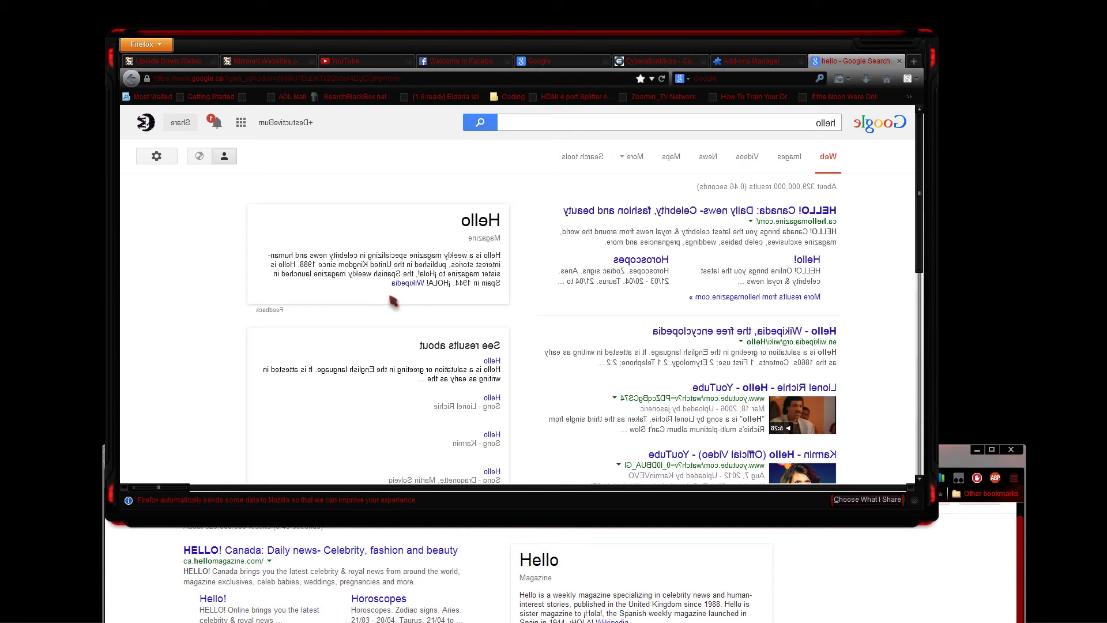
pyautogui.moveTo(986, 464); pyautogui.dragTo(980, 177)
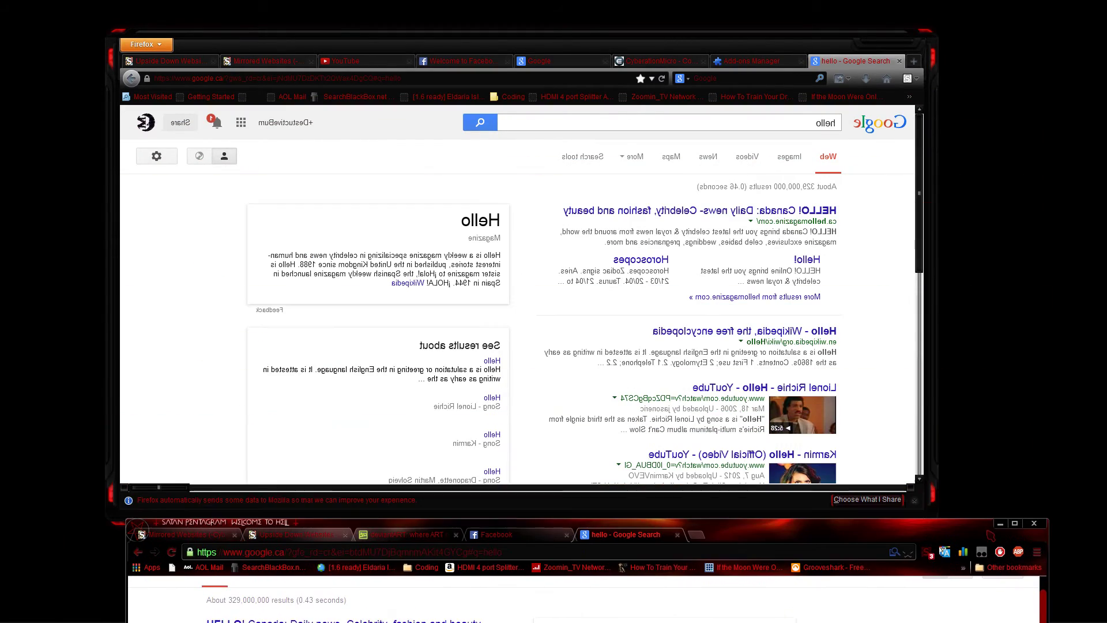